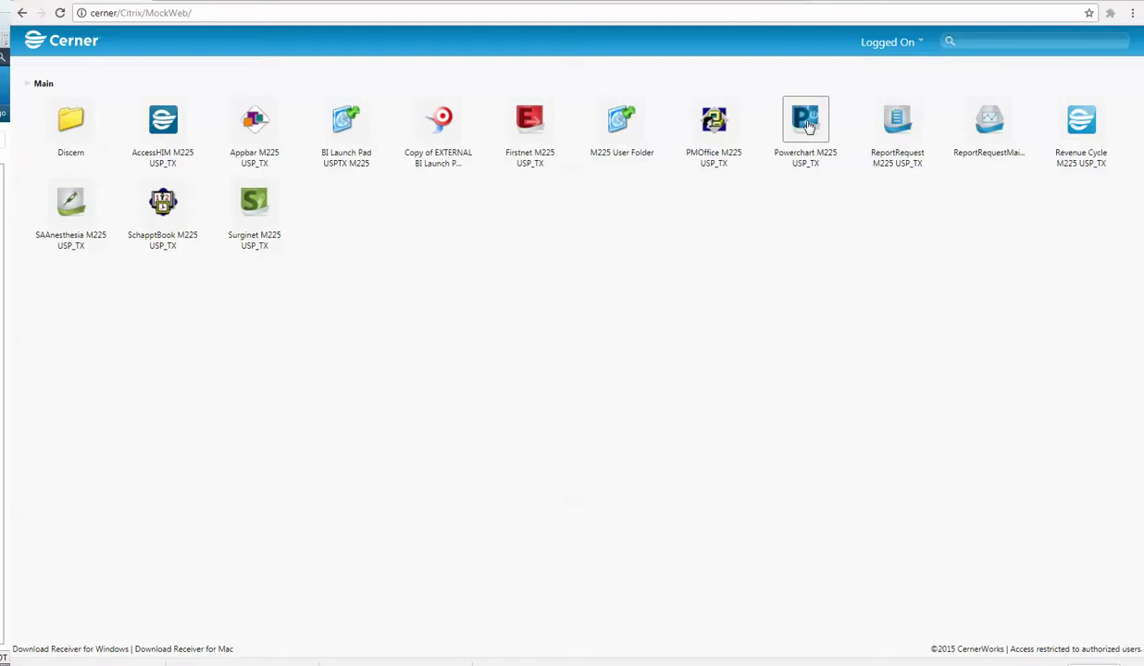
# Step: Launch PowerChart M225 from the Citrix portal and log in with the Millennium credentials
pyautogui.click(807, 127)
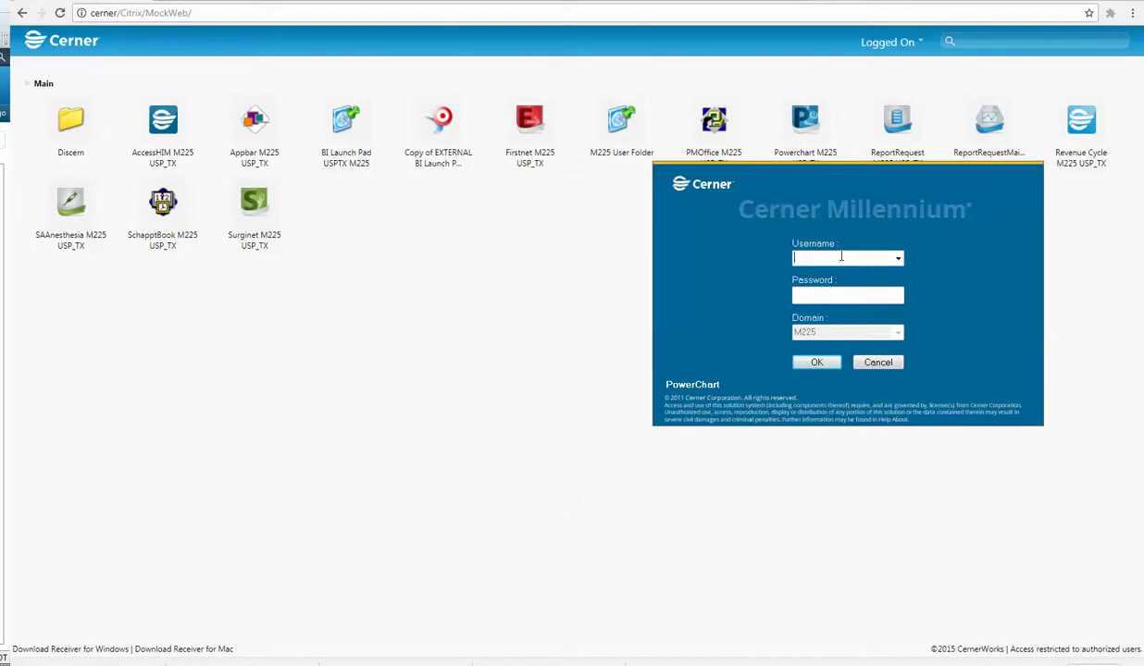
pyautogui.click(847, 294)
pyautogui.press('Return')
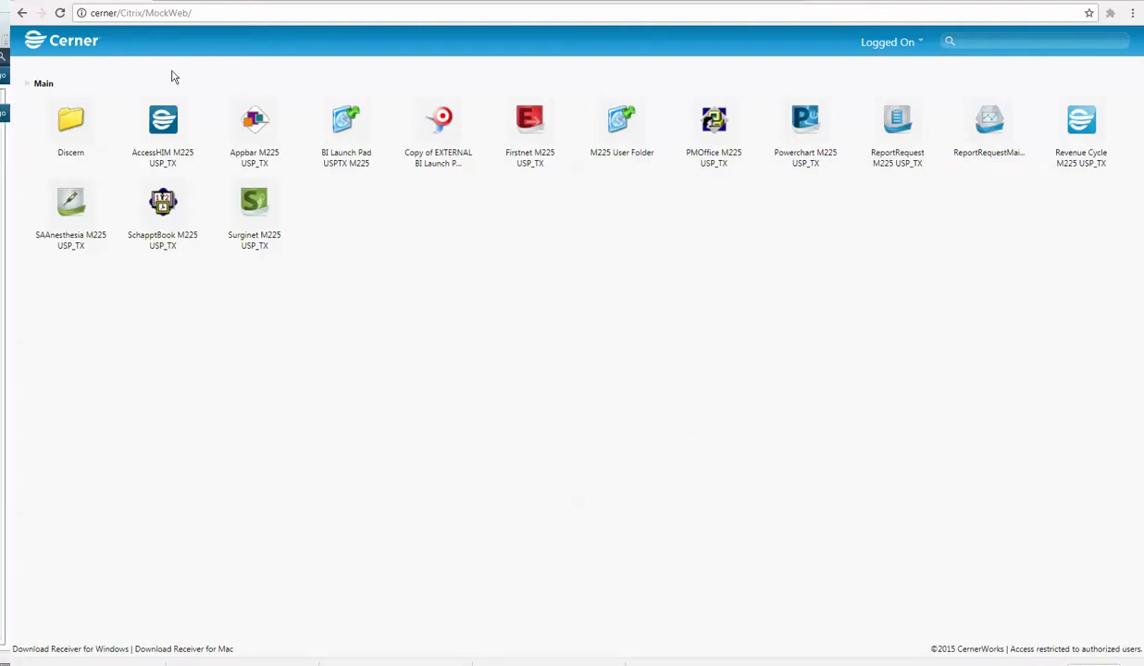
pyautogui.click(874, 44)
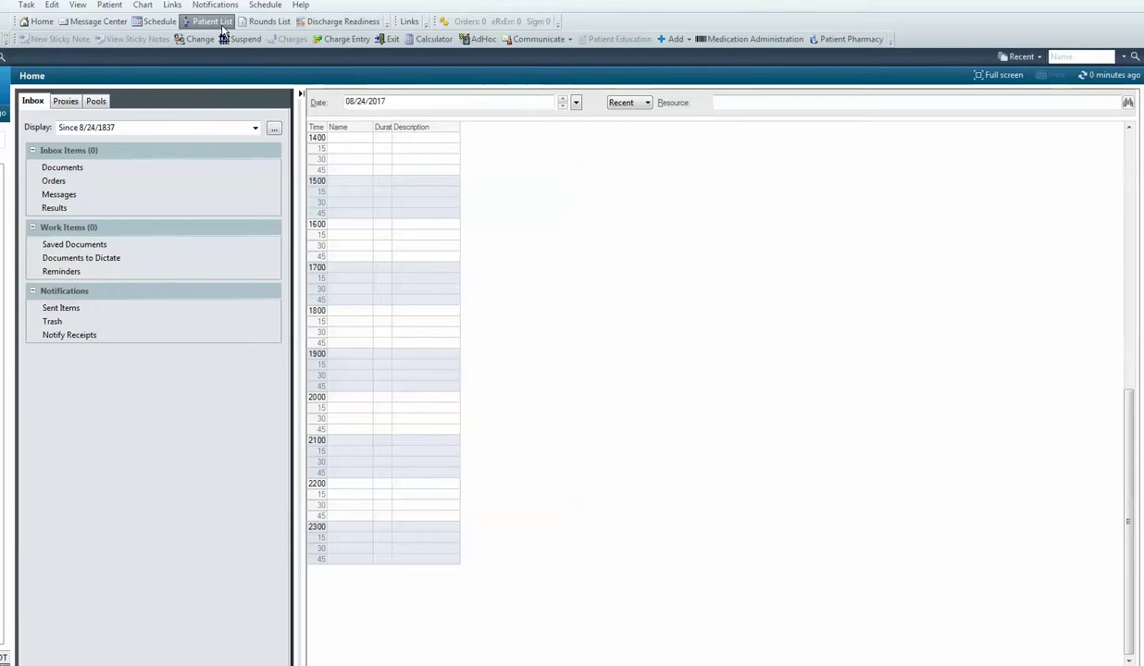
# Step: Leave the Home inbox and show the empty Patient List page
pyautogui.click(1085, 57)
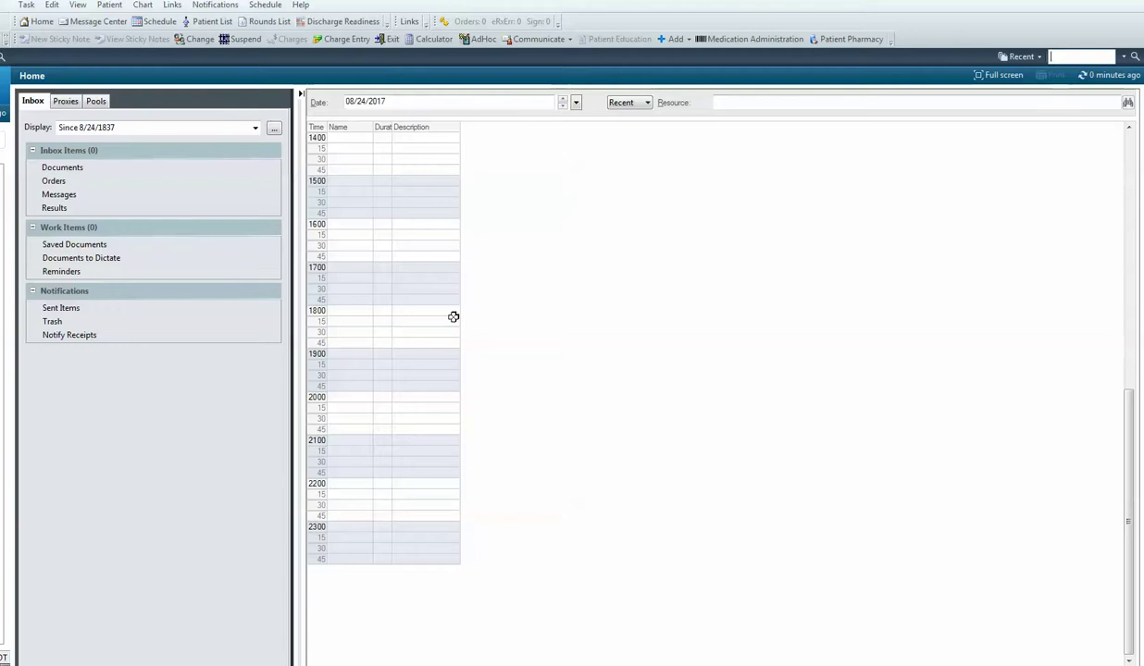
pyautogui.click(212, 21)
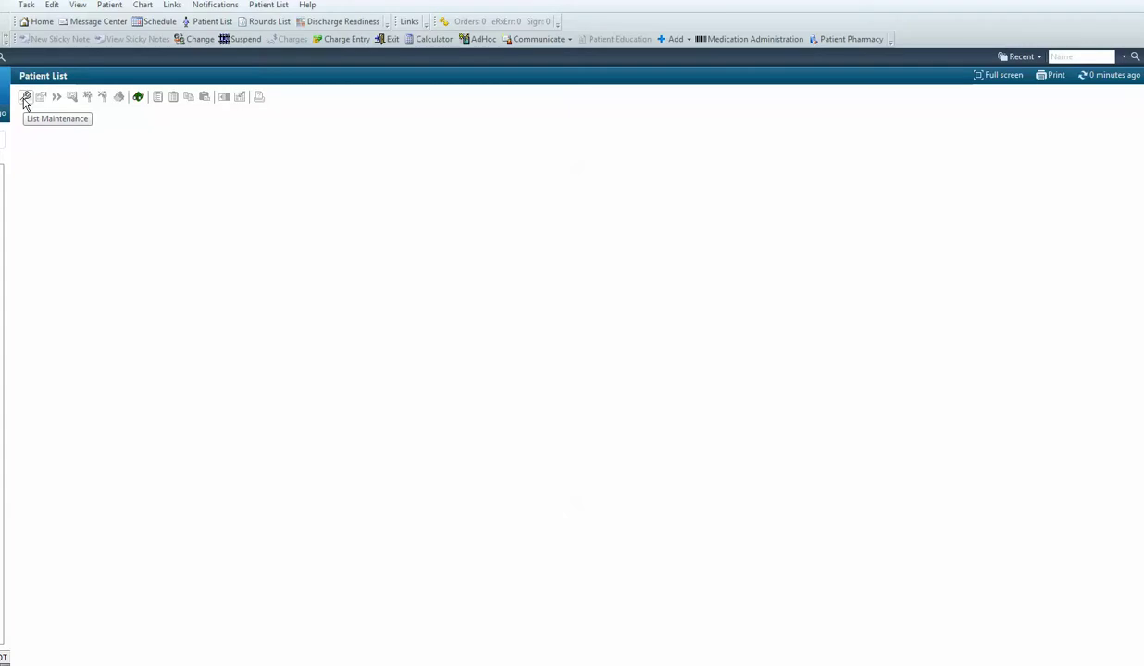
# Step: Create a new Provider Group patient list for BMCU Med Provider
pyautogui.click(25, 98)
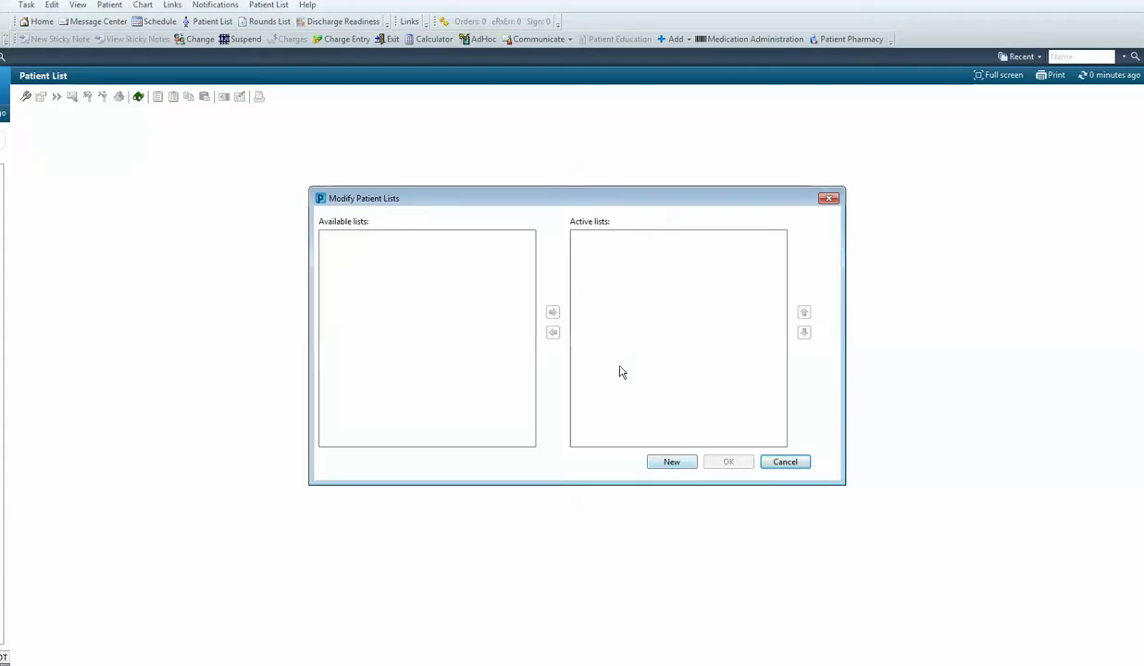
pyautogui.click(672, 462)
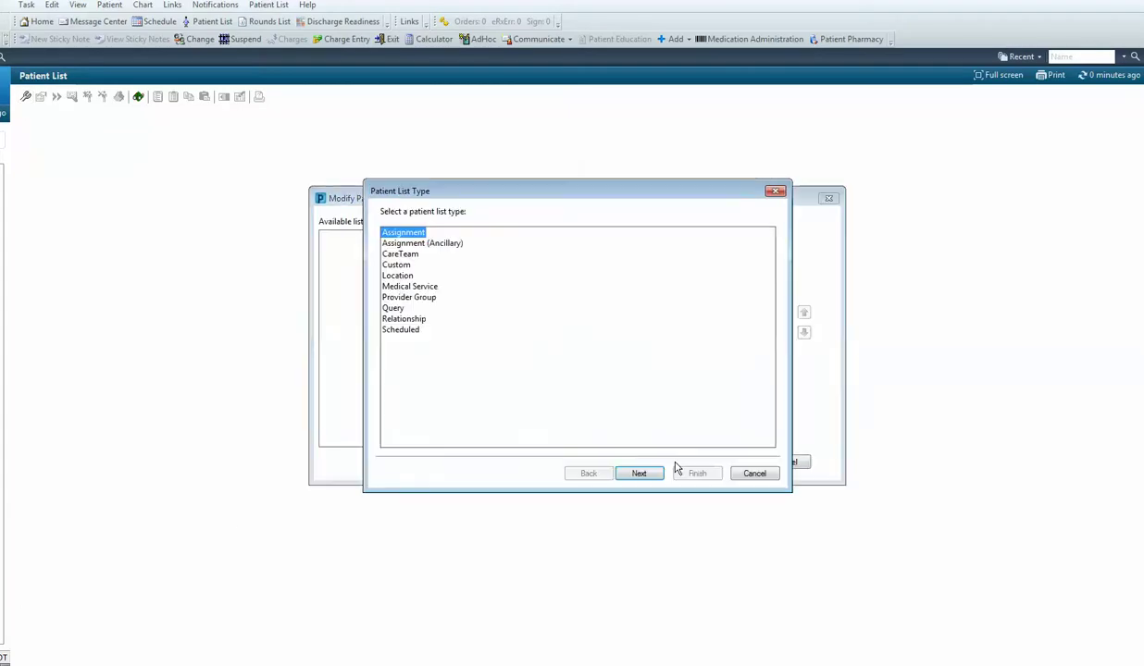
pyautogui.click(388, 297)
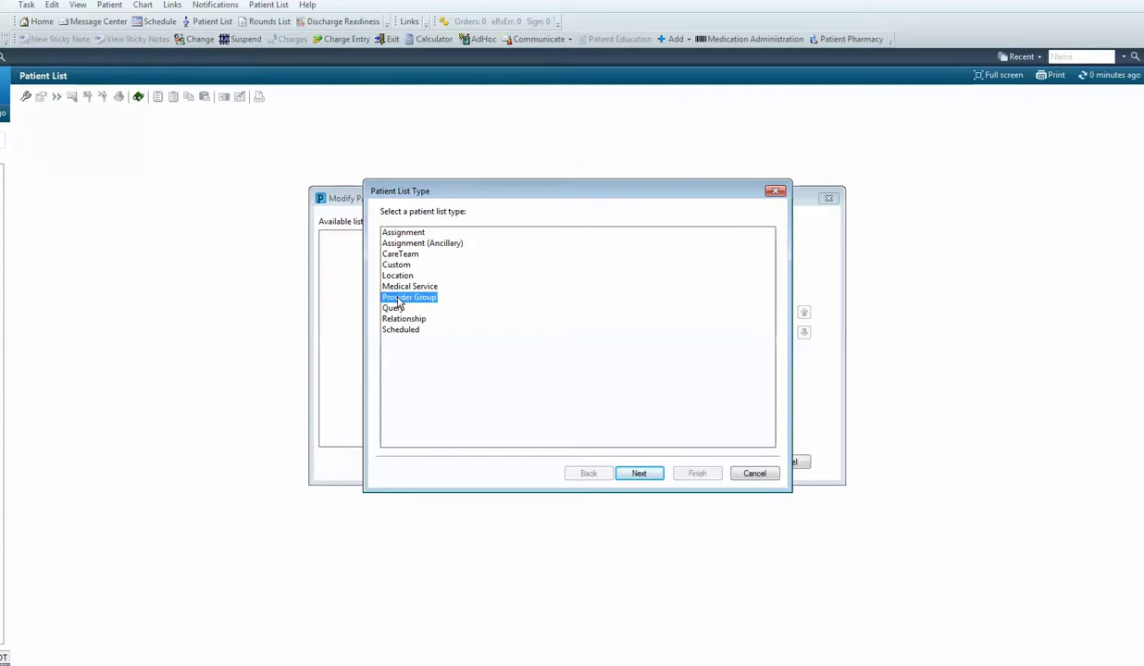
pyautogui.click(639, 476)
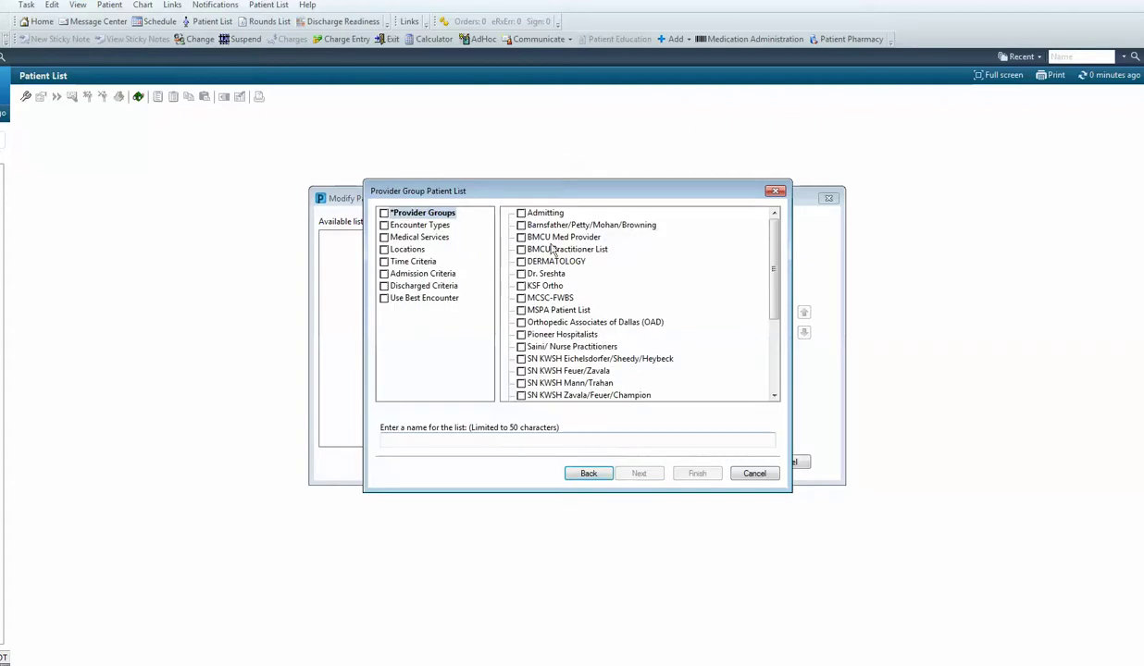
pyautogui.click(521, 238)
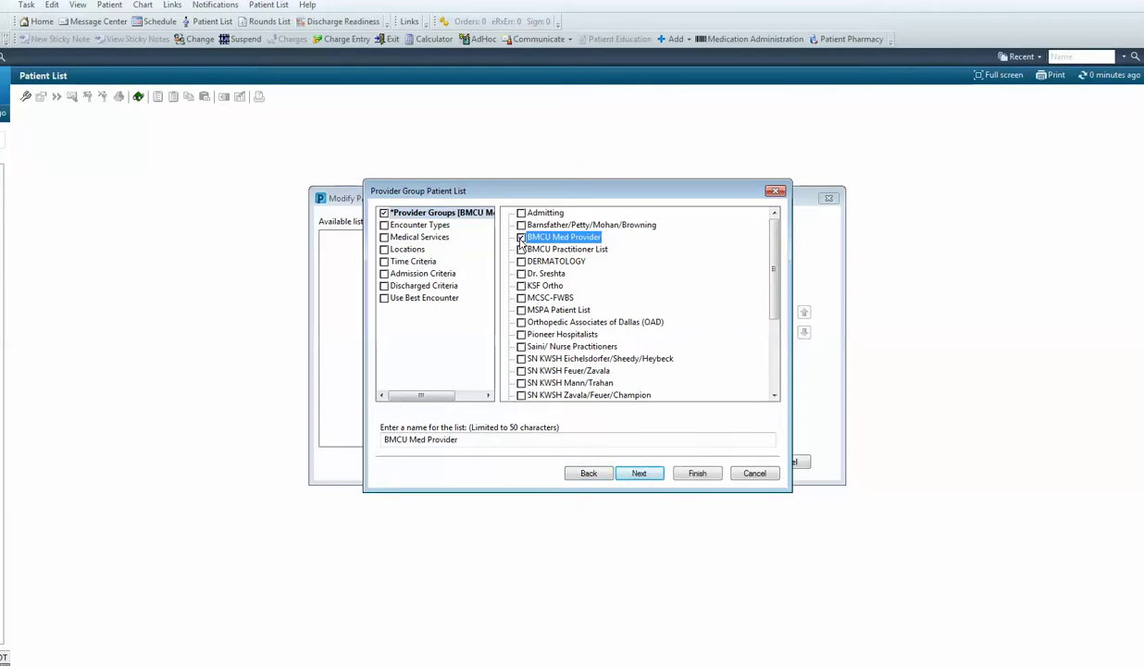
pyautogui.click(697, 474)
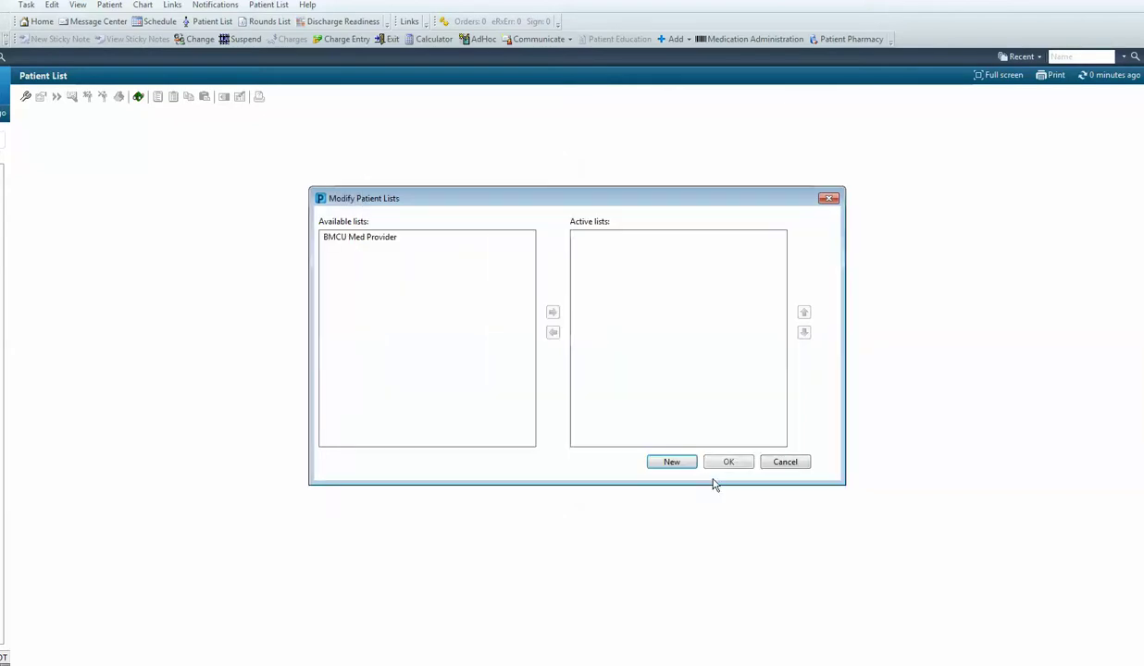
# Step: Move BMCU Med Provider into the active lists and save
pyautogui.click(355, 240)
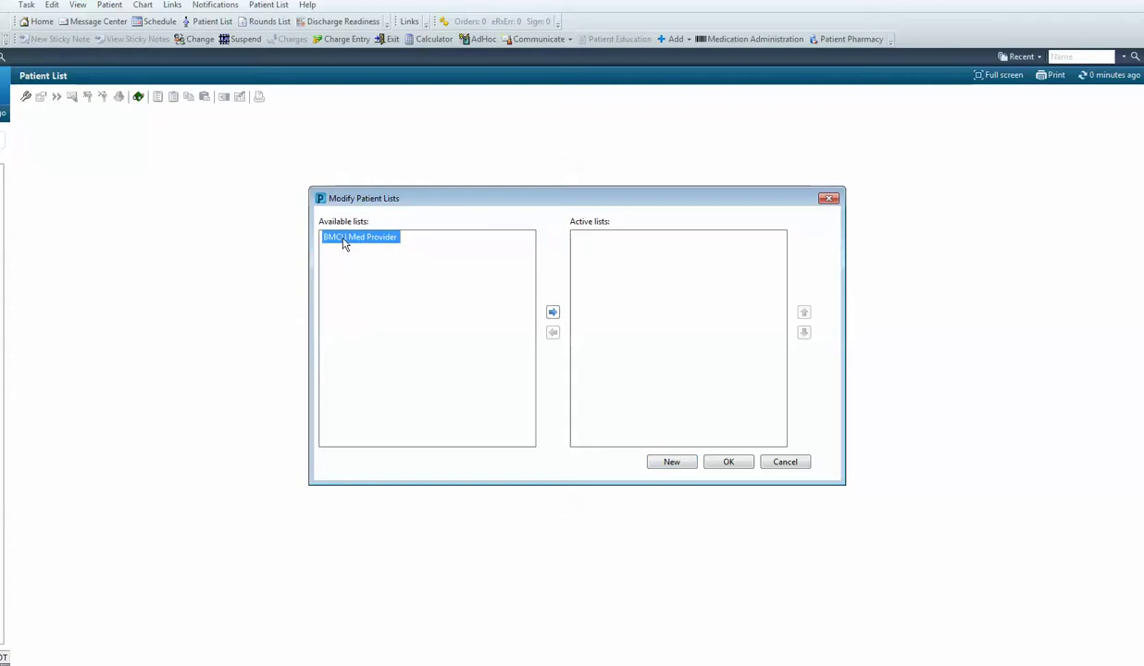
pyautogui.click(552, 315)
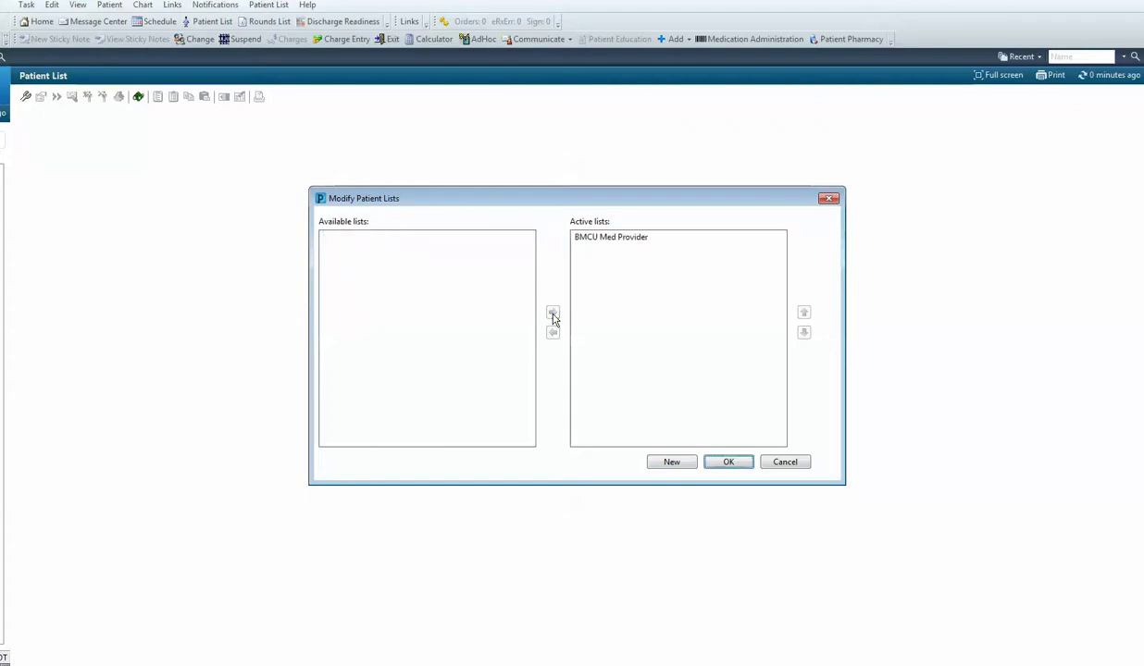
pyautogui.click(729, 463)
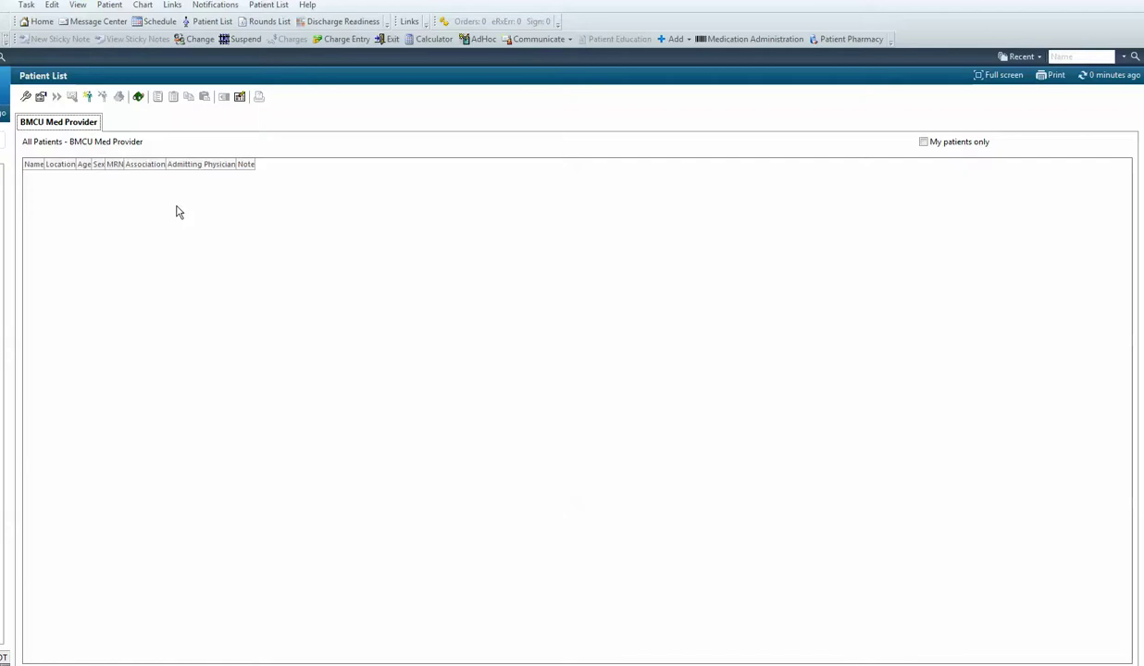
# Step: Search for the test patient by name and open the inpatient encounter admitted 6/14/2017
pyautogui.click(1067, 57)
pyautogui.write('zz')
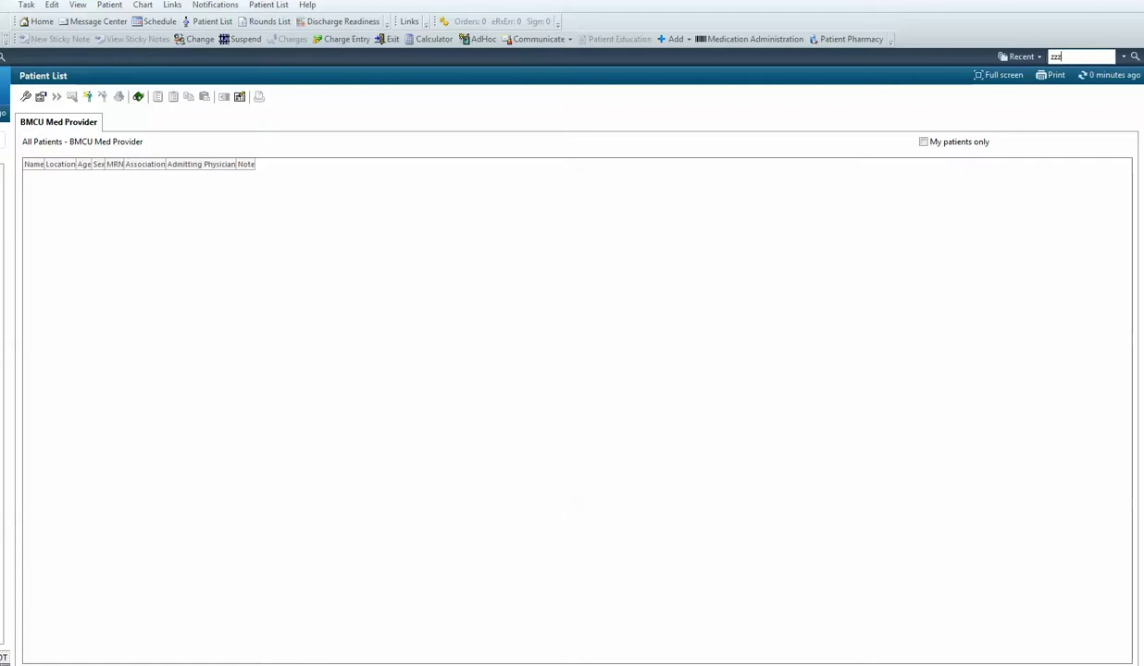
pyautogui.write('ztest,debbie')
pyautogui.press('Return')
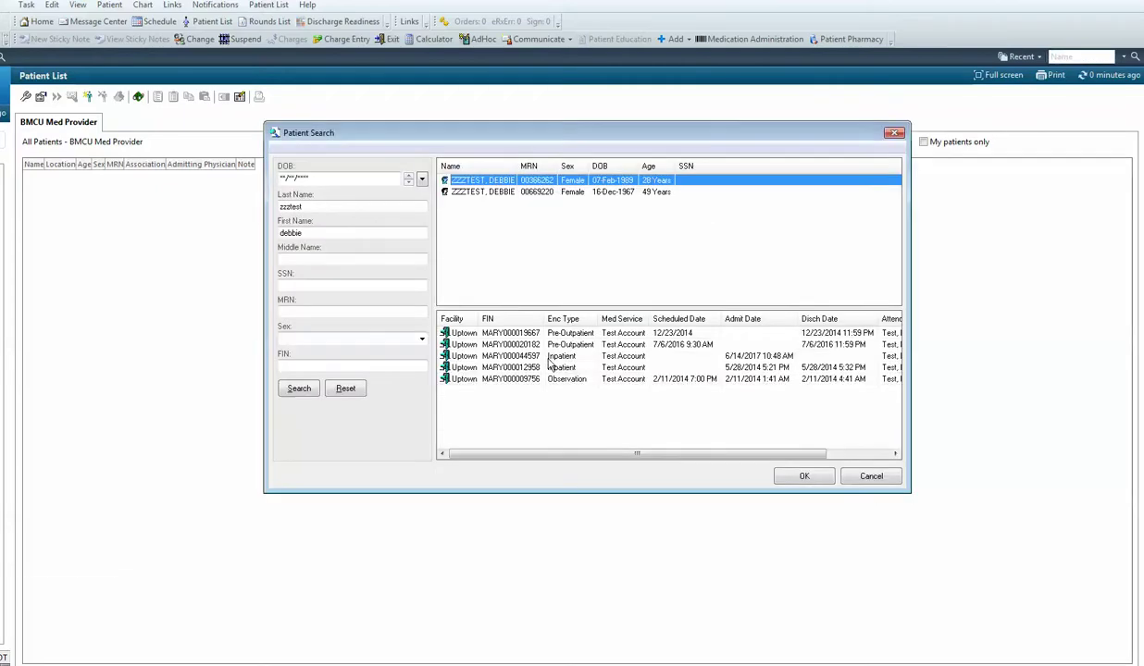
pyautogui.click(523, 356)
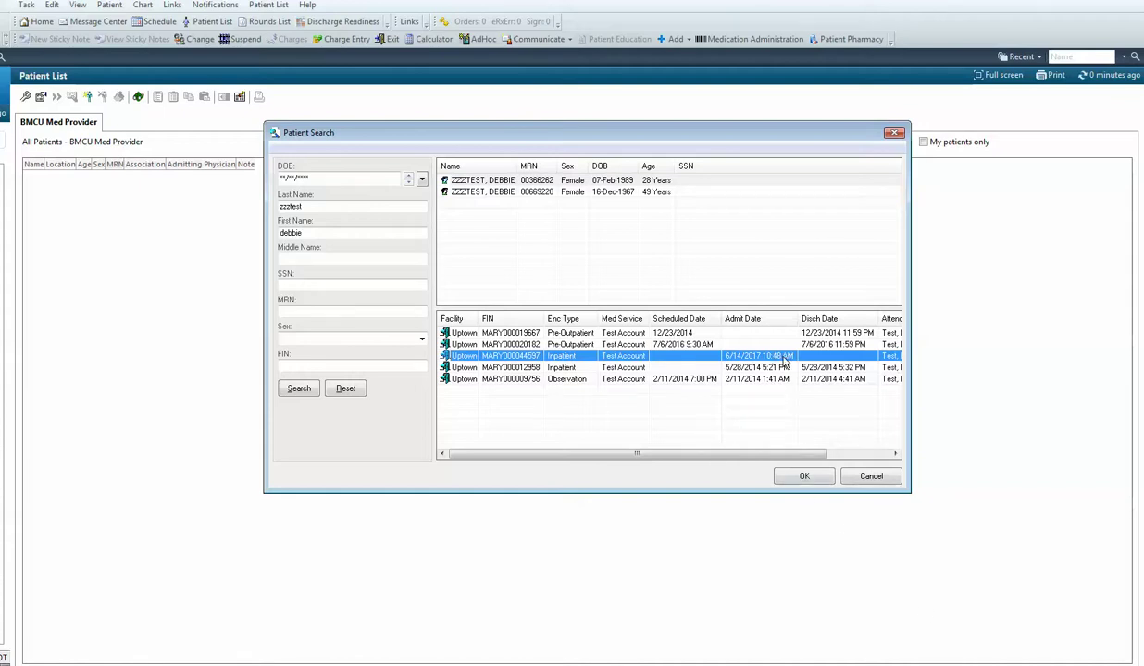
pyautogui.click(804, 476)
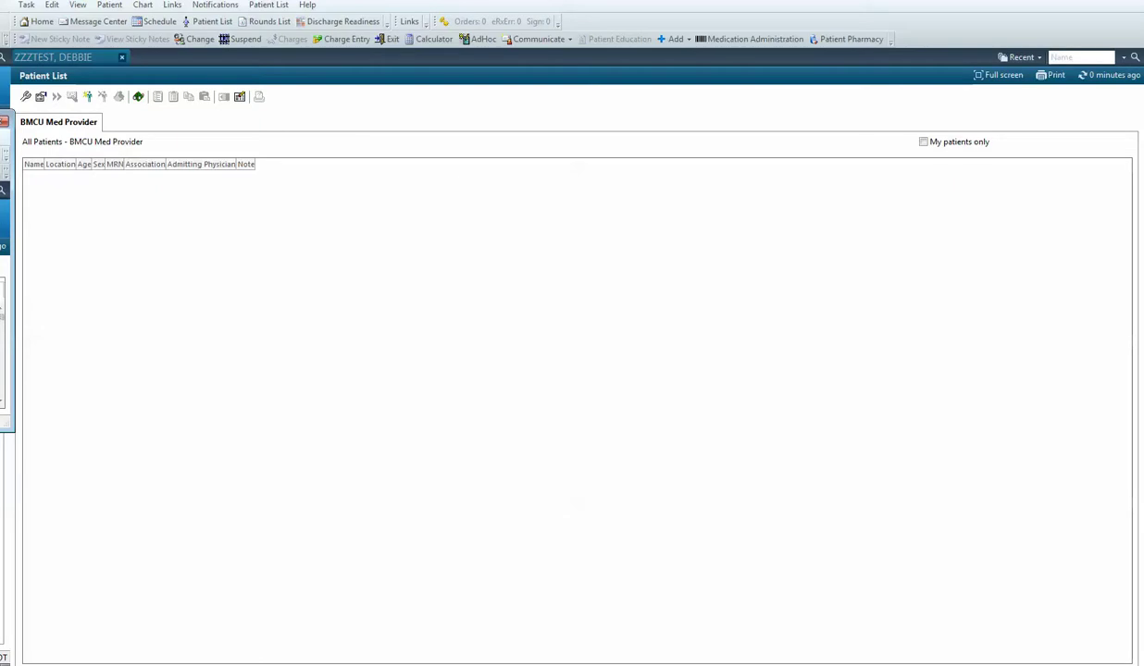
pyautogui.moveTo(0, 118); pyautogui.dragTo(495, 160)
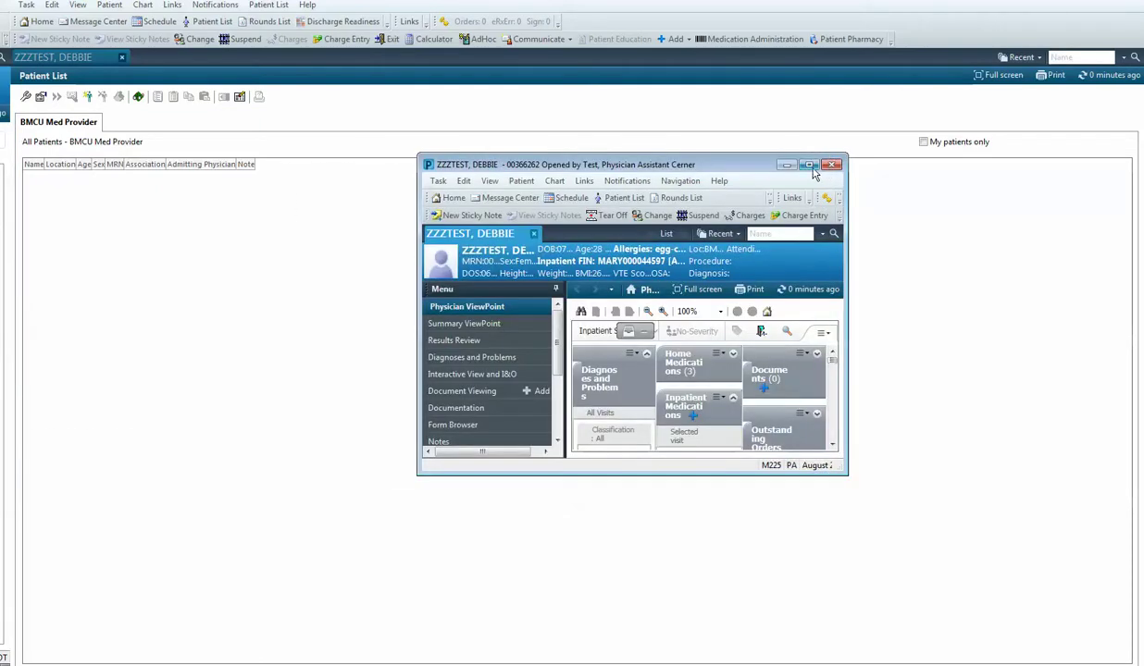
# Step: Maximize the chart and use Expand All on the Physician ViewPoint components
pyautogui.click(812, 167)
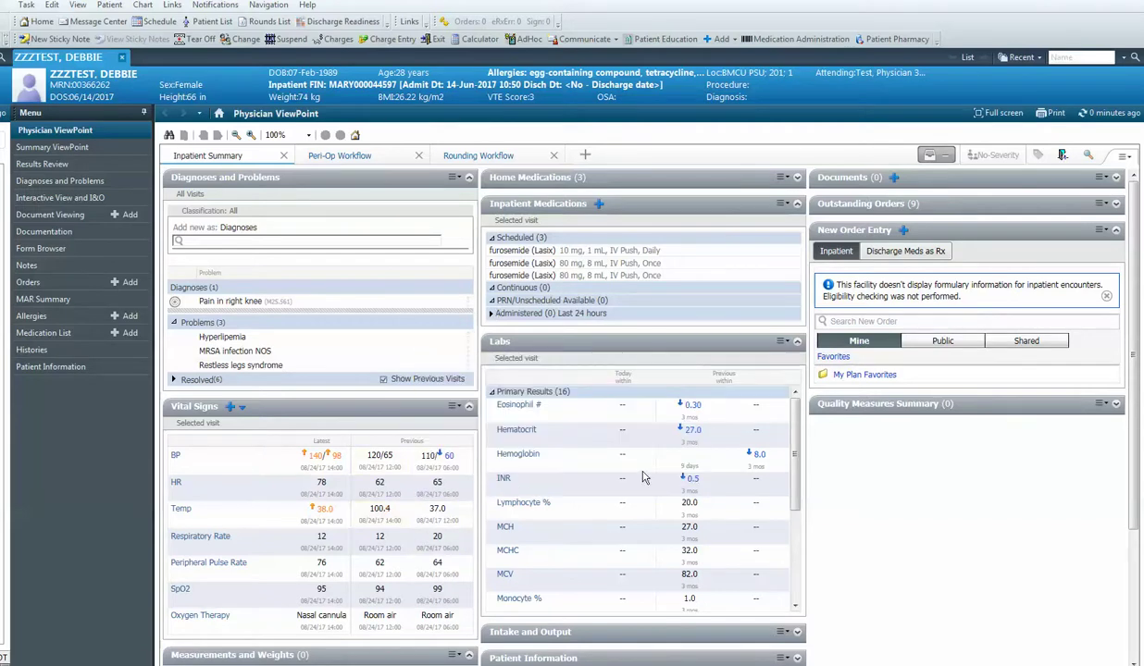
pyautogui.moveTo(308, 366)
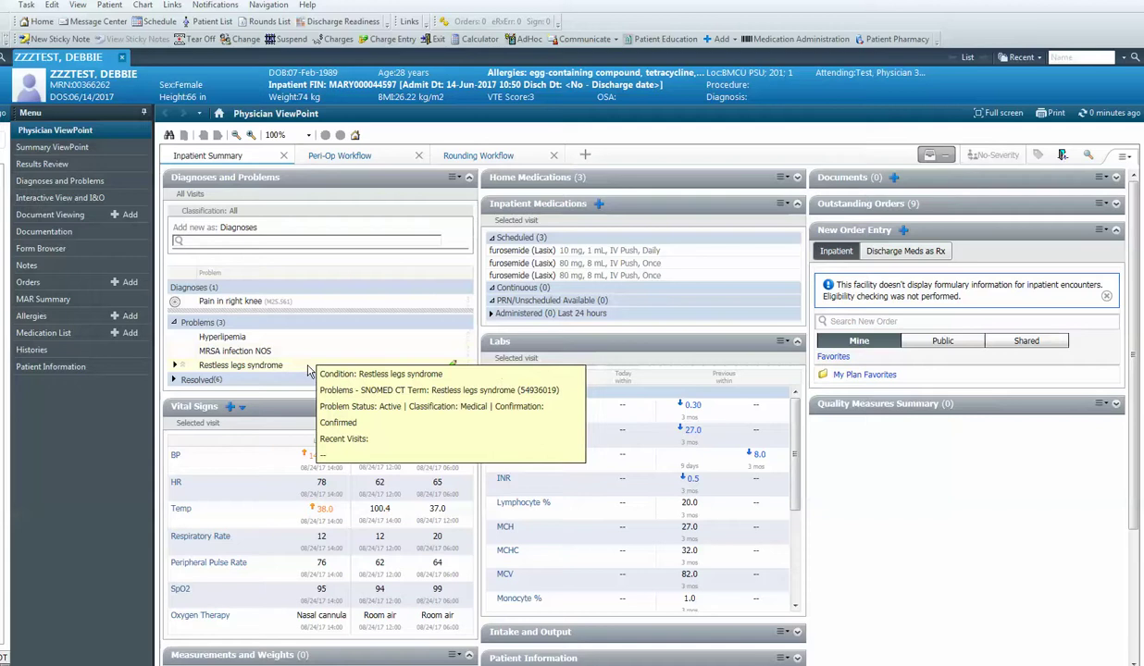
pyautogui.click(1124, 156)
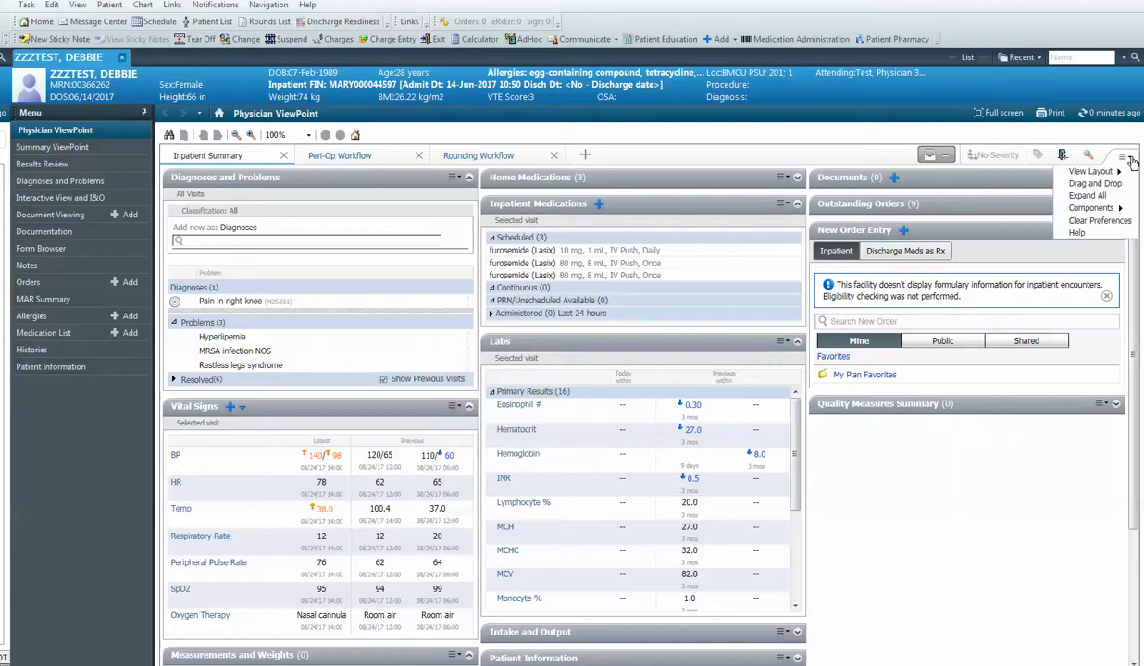
pyautogui.click(1084, 197)
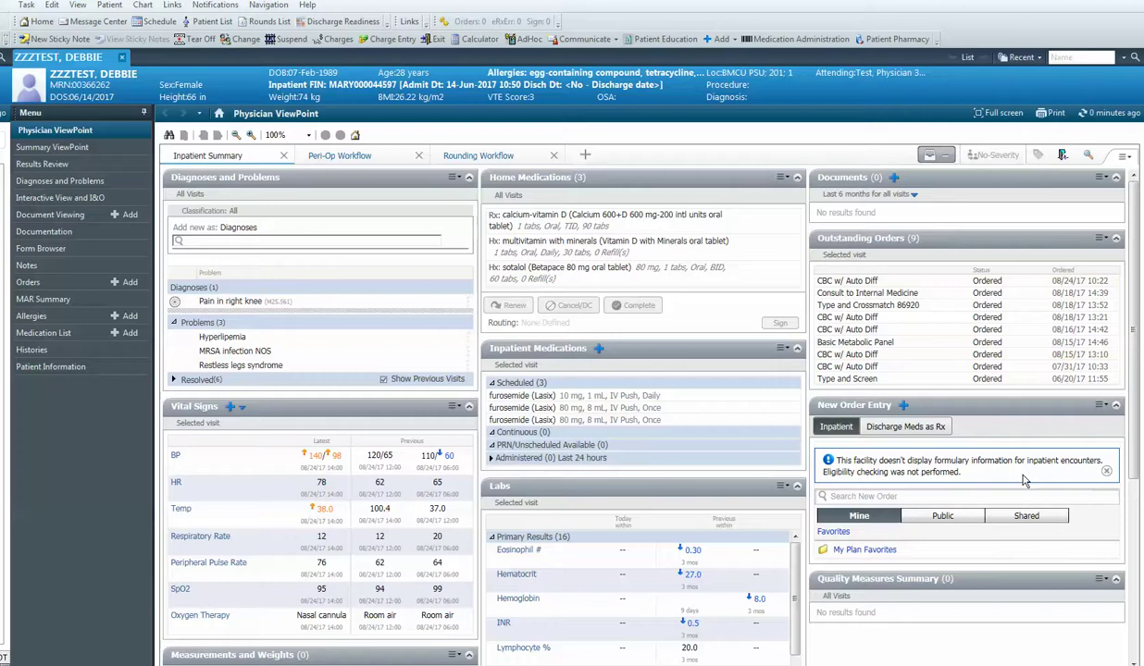
# Step: In full-screen order entry, add Lasix 20 mg oral tablet daily, clearing a stray 'tapa' search
pyautogui.click(130, 282)
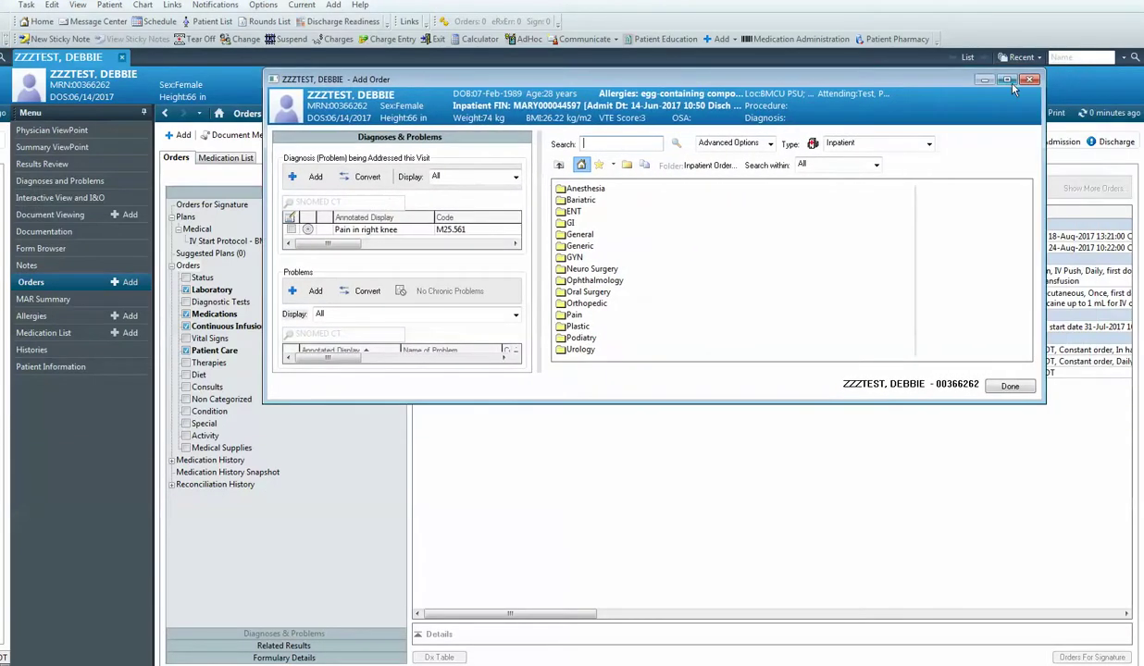
pyautogui.click(1006, 80)
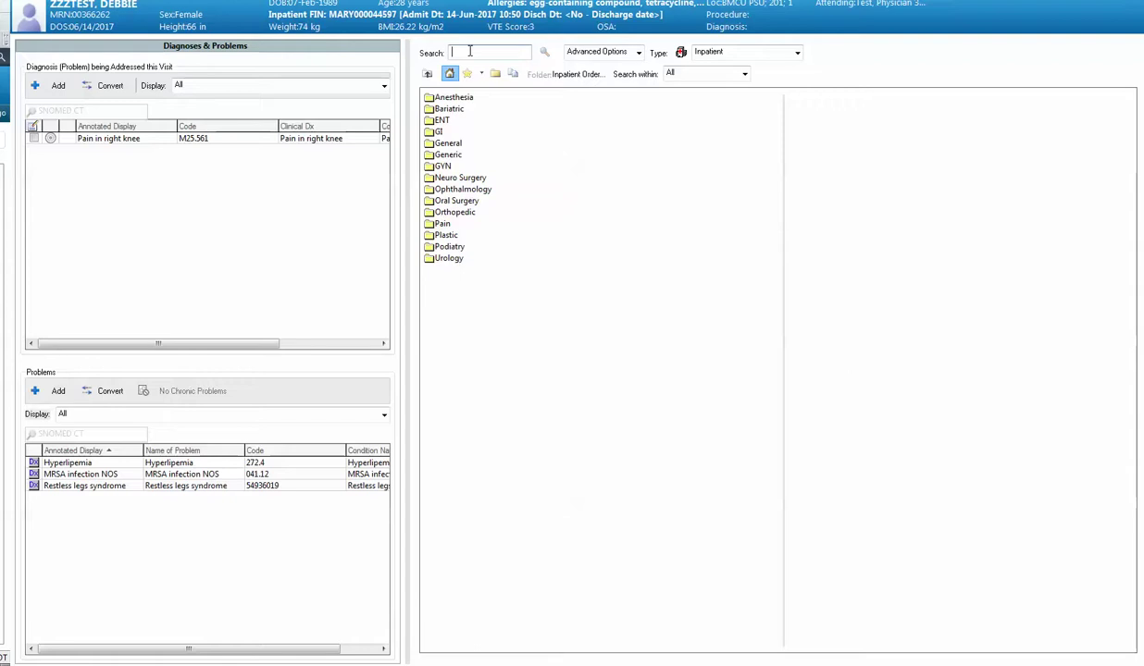
pyautogui.write('casi')
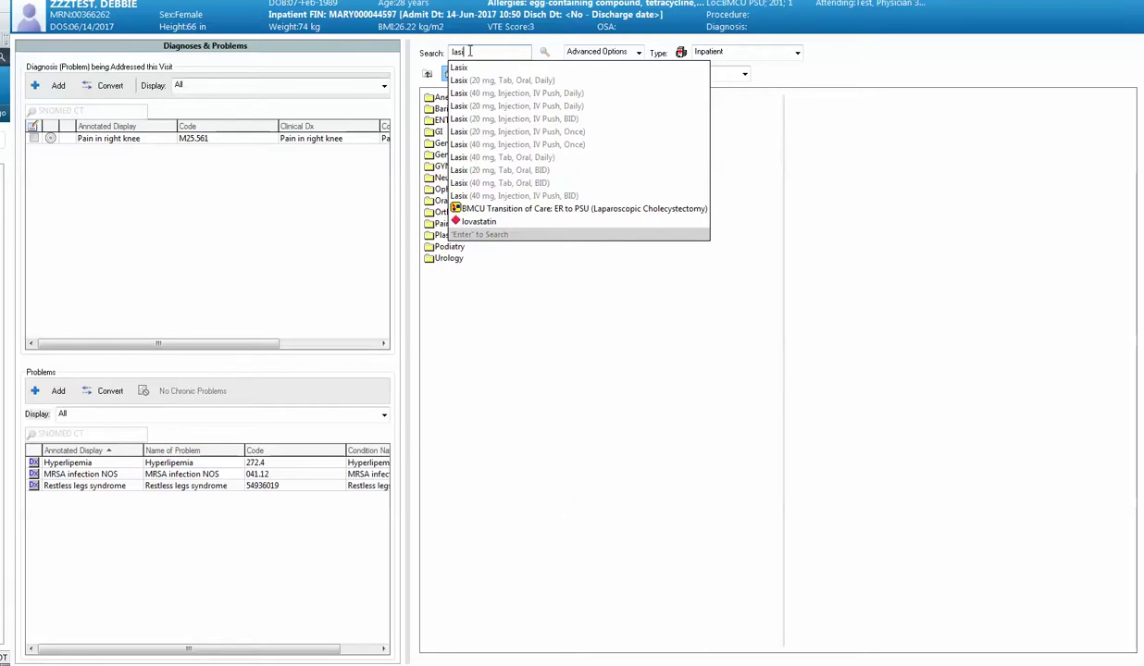
pyautogui.click(545, 52)
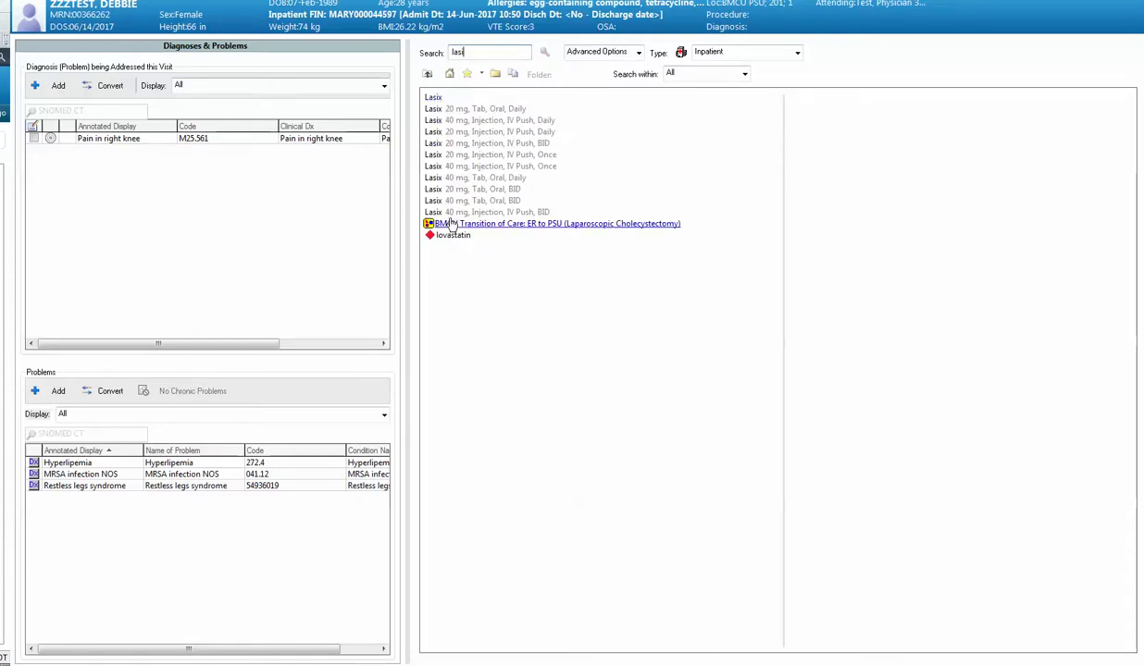
pyautogui.click(491, 111)
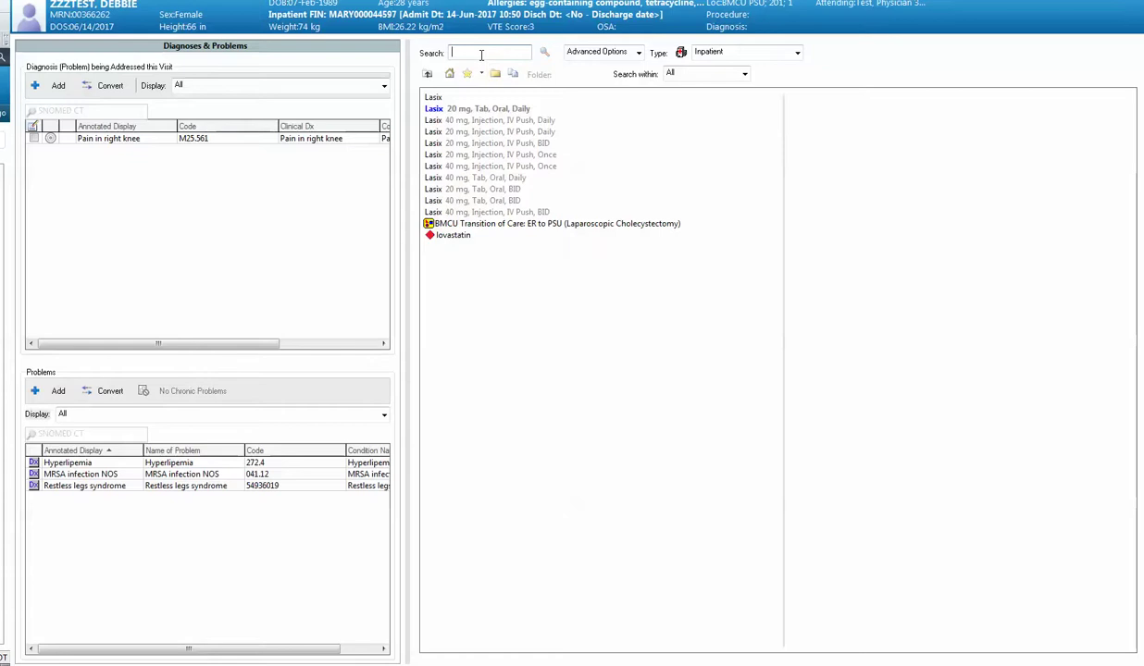
pyautogui.write('tapa')
pyautogui.press('BackSpace')
pyautogui.press('BackSpace')
pyautogui.press('BackSpace')
pyautogui.press('BackSpace')
pyautogui.press('BackSpace')
pyautogui.press('BackSpace')
pyautogui.press('BackSpace')
pyautogui.press('BackSpace')
# Step: Search 'teno' and add the Tenormin 25 mg oral tablet daily order
pyautogui.write('teno')
pyautogui.click(544, 53)
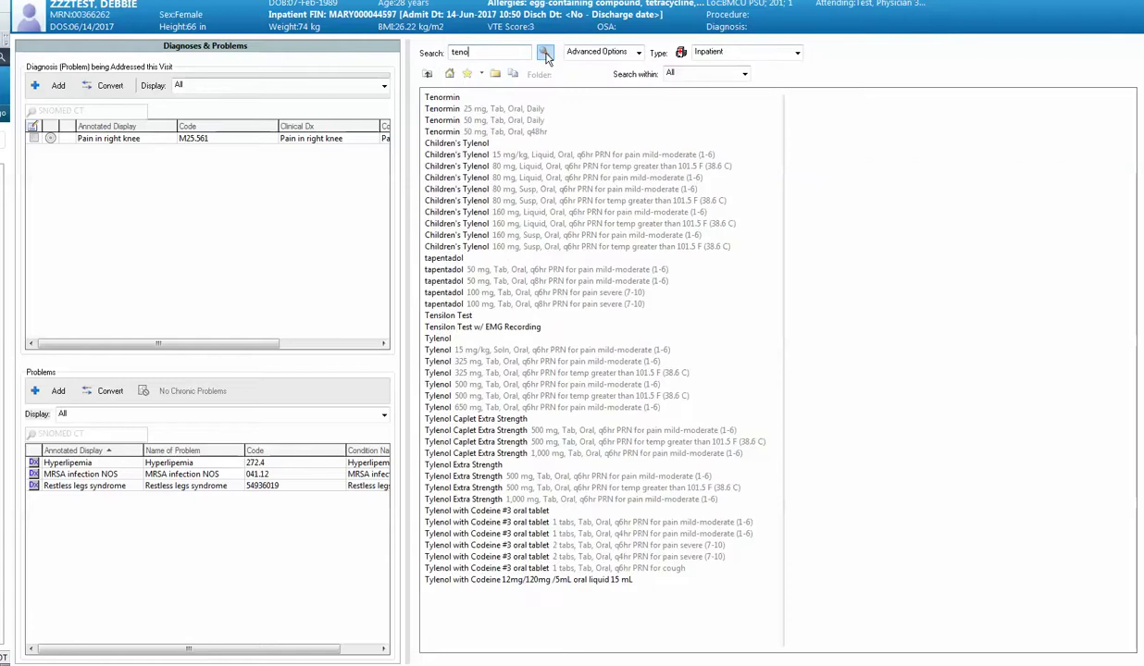
pyautogui.click(519, 111)
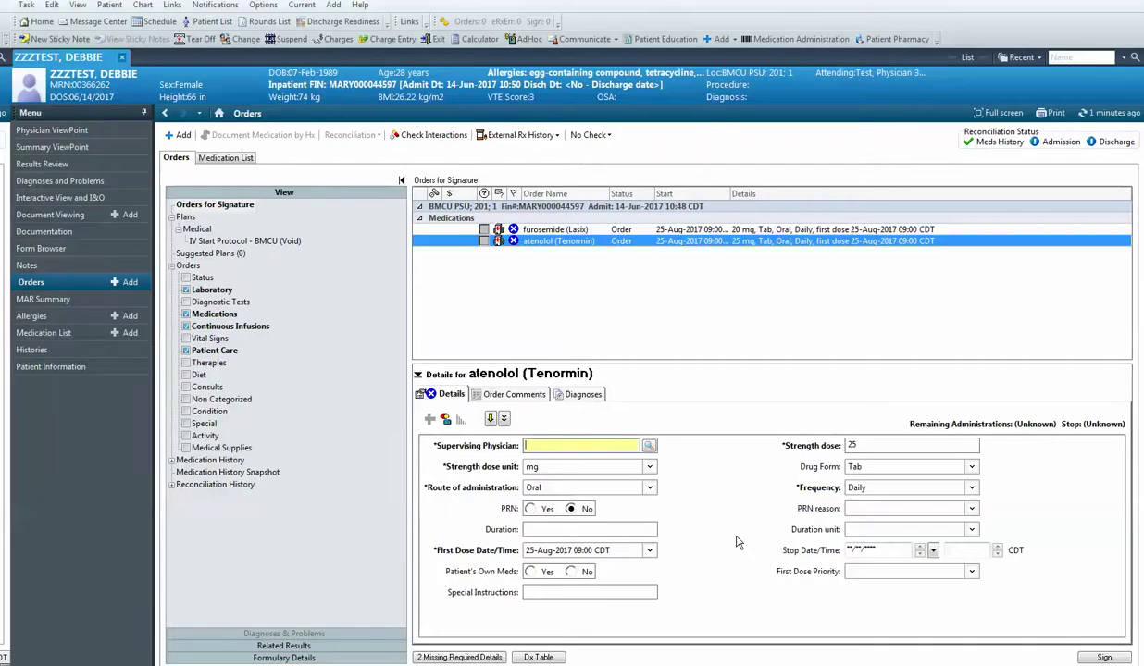
# Step: Enter the supervising physician for the atenolol (Tenormin) order
pyautogui.moveTo(514, 232)
pyautogui.write('test,physician4')
pyautogui.press('Return')
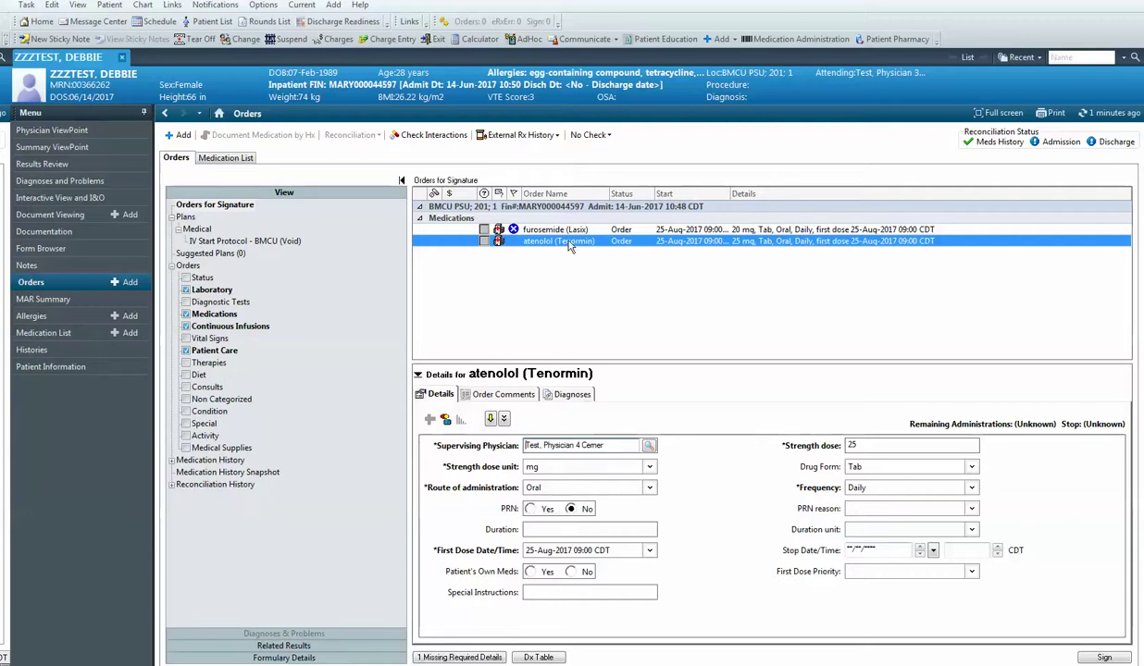
# Step: Change atenolol's strength dose from 25 mg to 12.5 mg
pyautogui.click(862, 446)
pyautogui.click(839, 448)
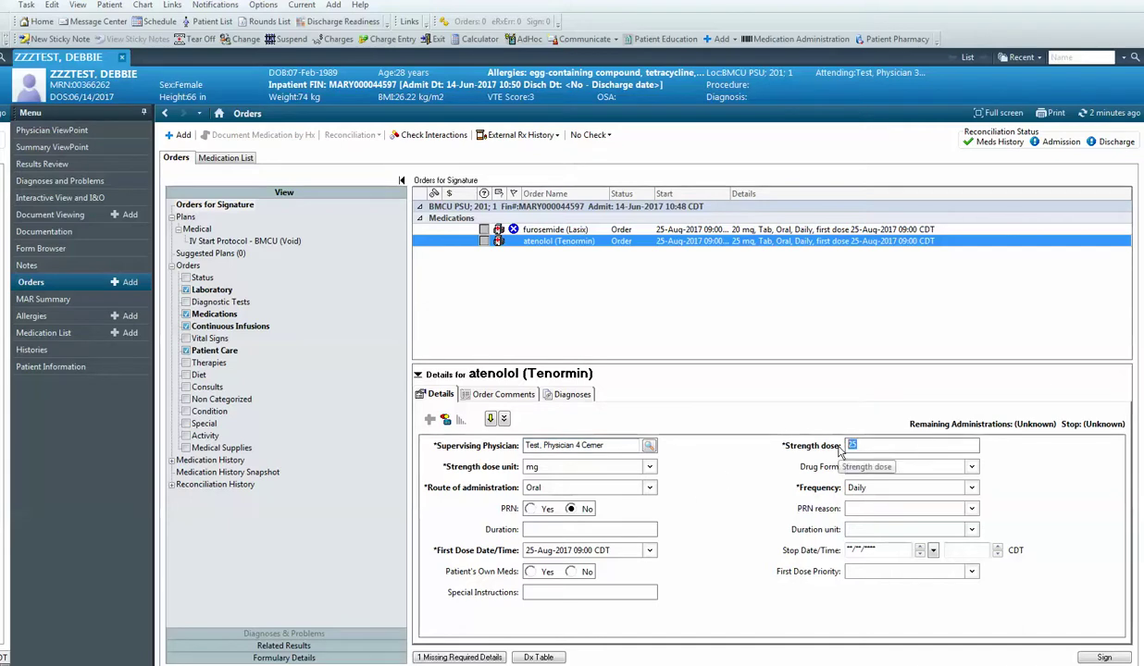
pyautogui.write('12.5')
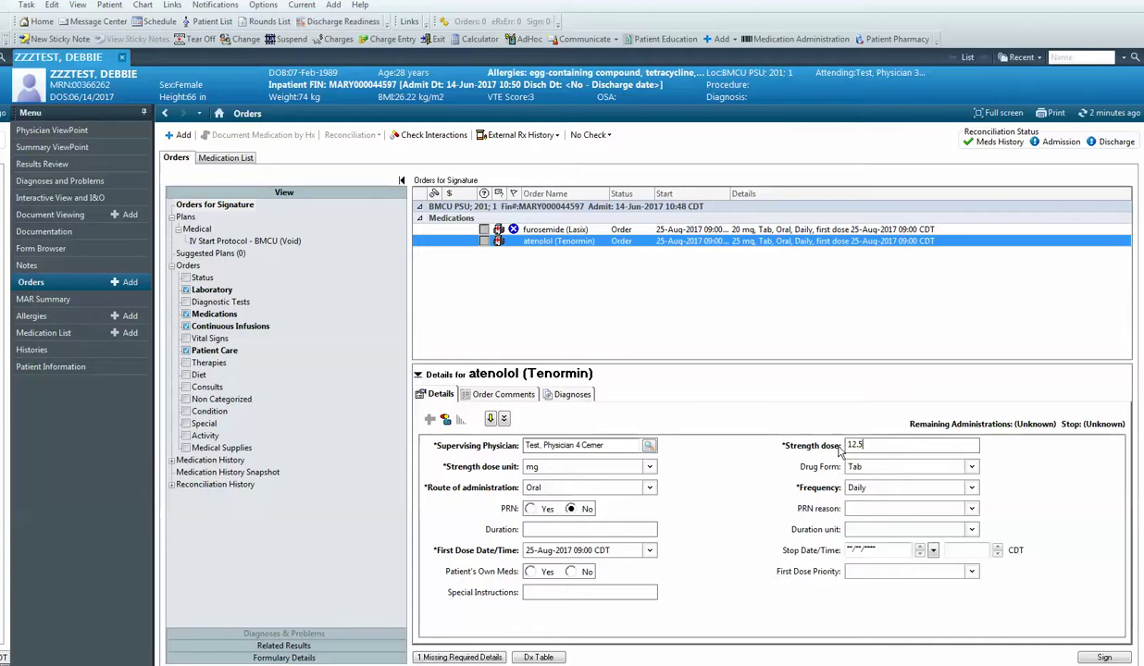
pyautogui.click(550, 228)
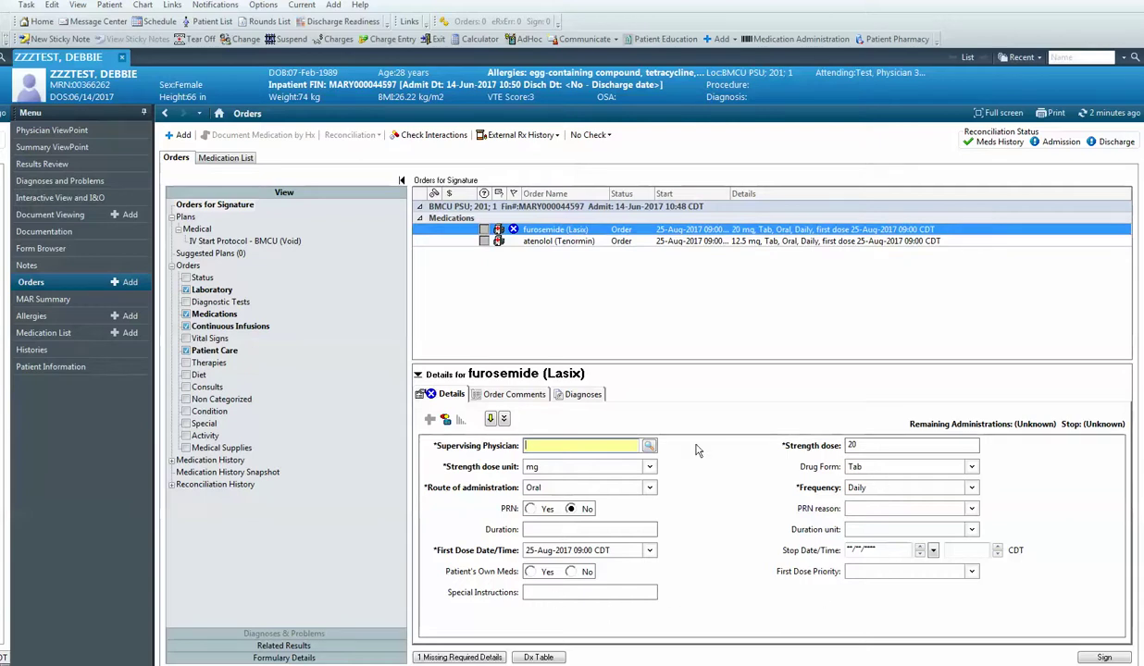
# Step: Enter furosemide's supervising physician and sign the atenolol and furosemide orders
pyautogui.write('test.physician4')
pyautogui.press('Tab')
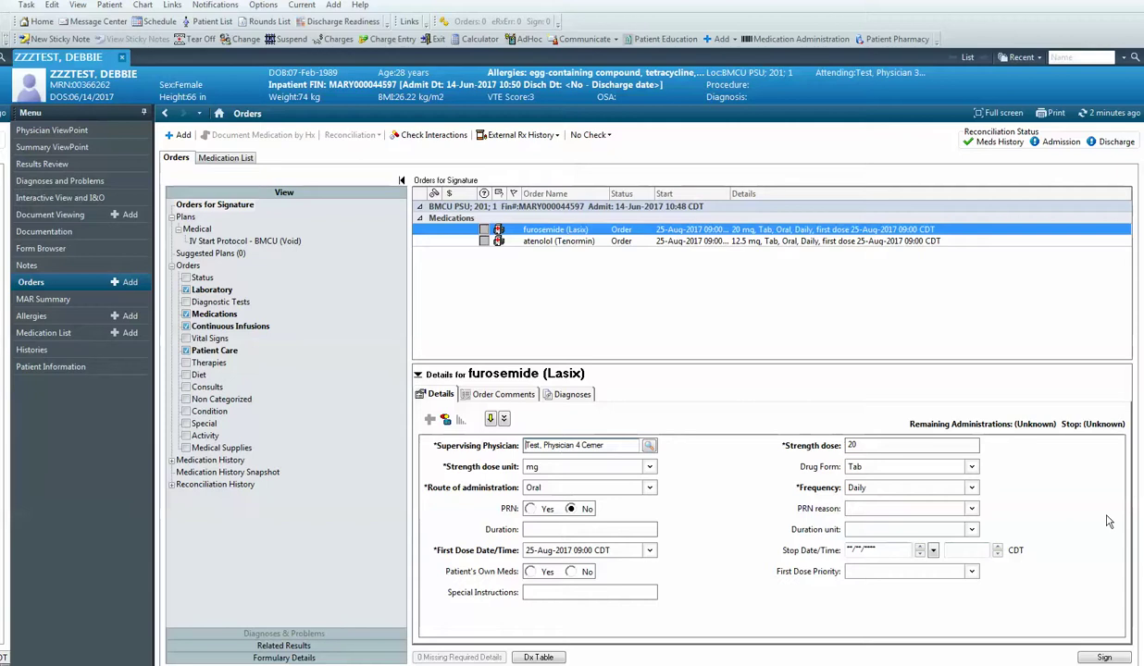
pyautogui.click(1105, 658)
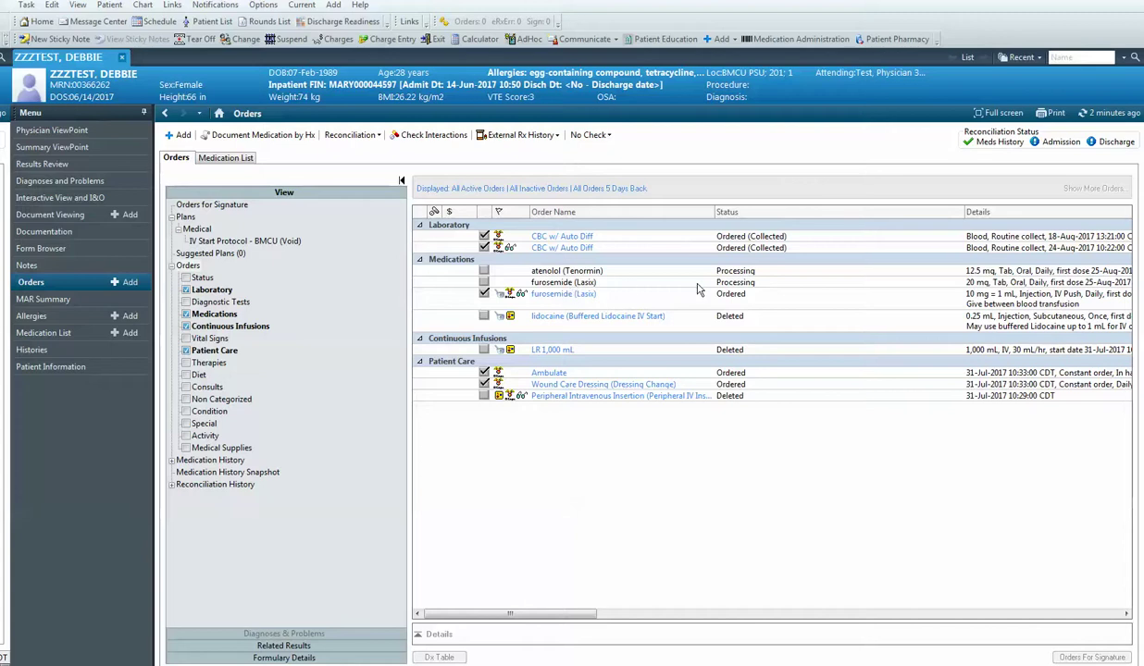
# Step: Refresh the Orders page so atenolol and furosemide show as Ordered
pyautogui.click(1107, 115)
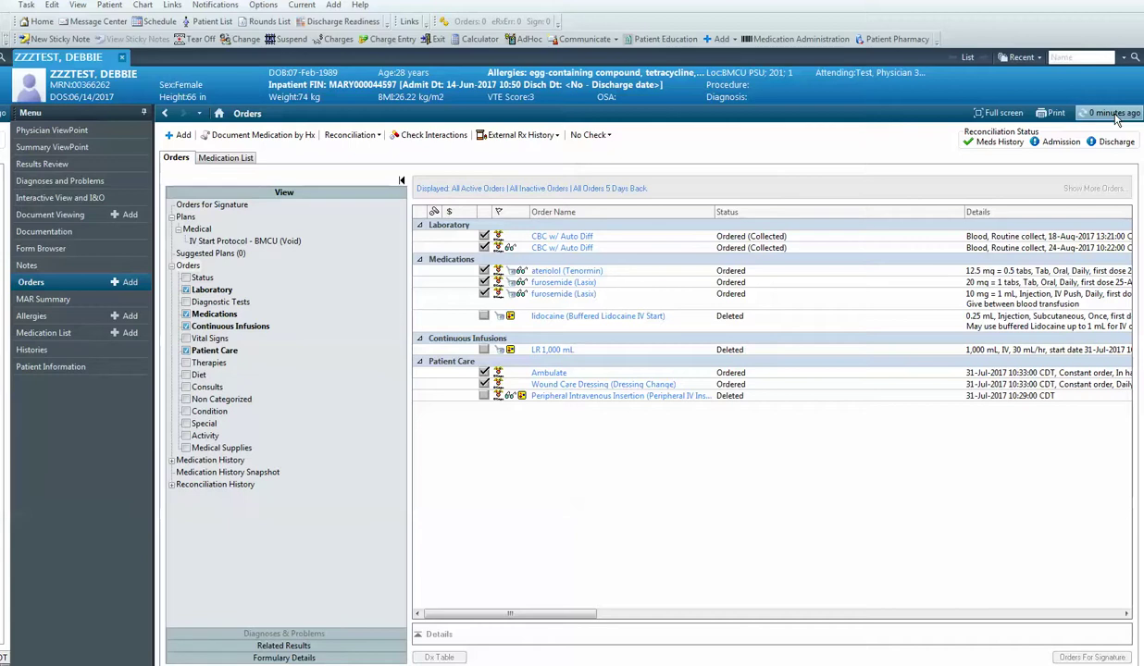
pyautogui.click(380, 136)
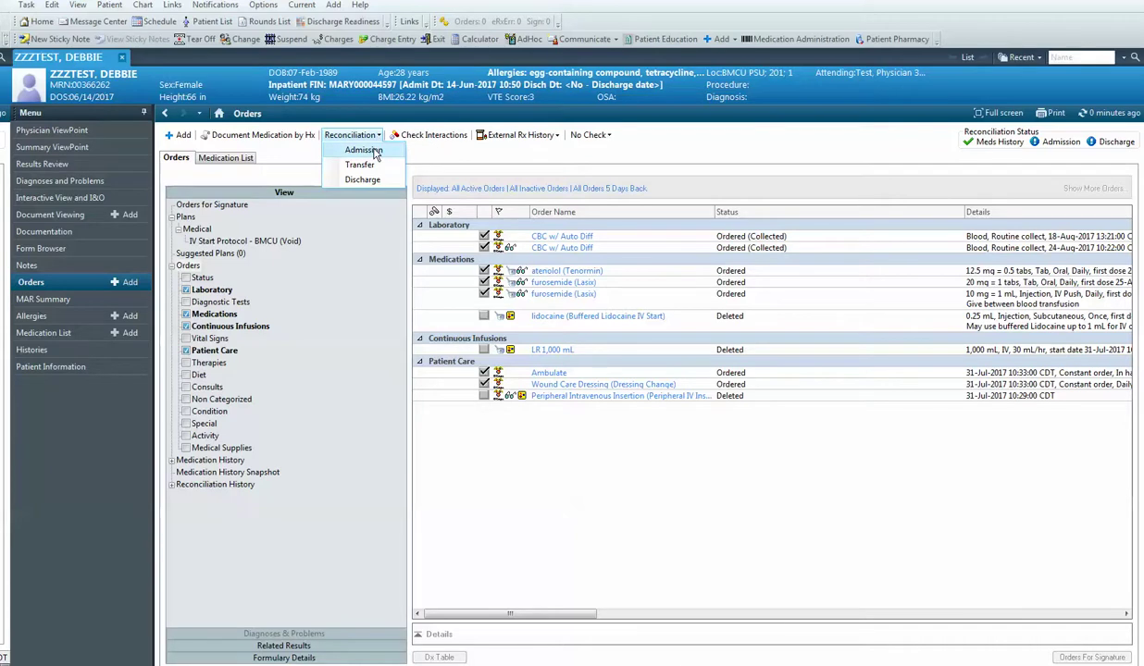
# Step: Start the Admission medication reconciliation and maximize the Order Reconciliation window to full screen
pyautogui.click(363, 150)
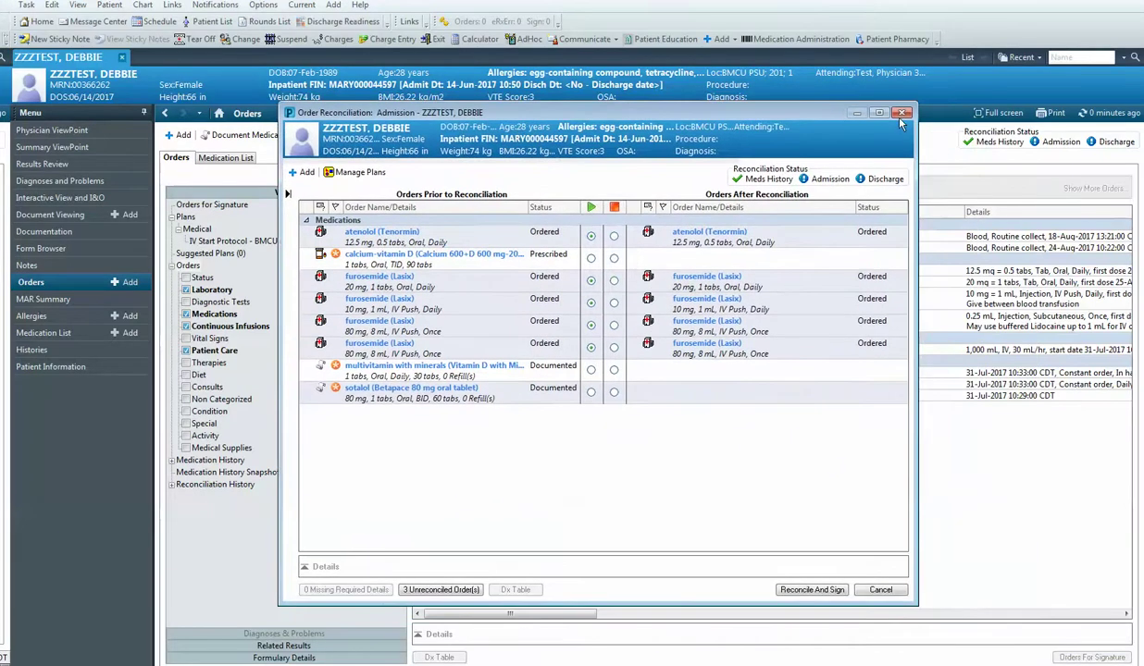
pyautogui.click(878, 113)
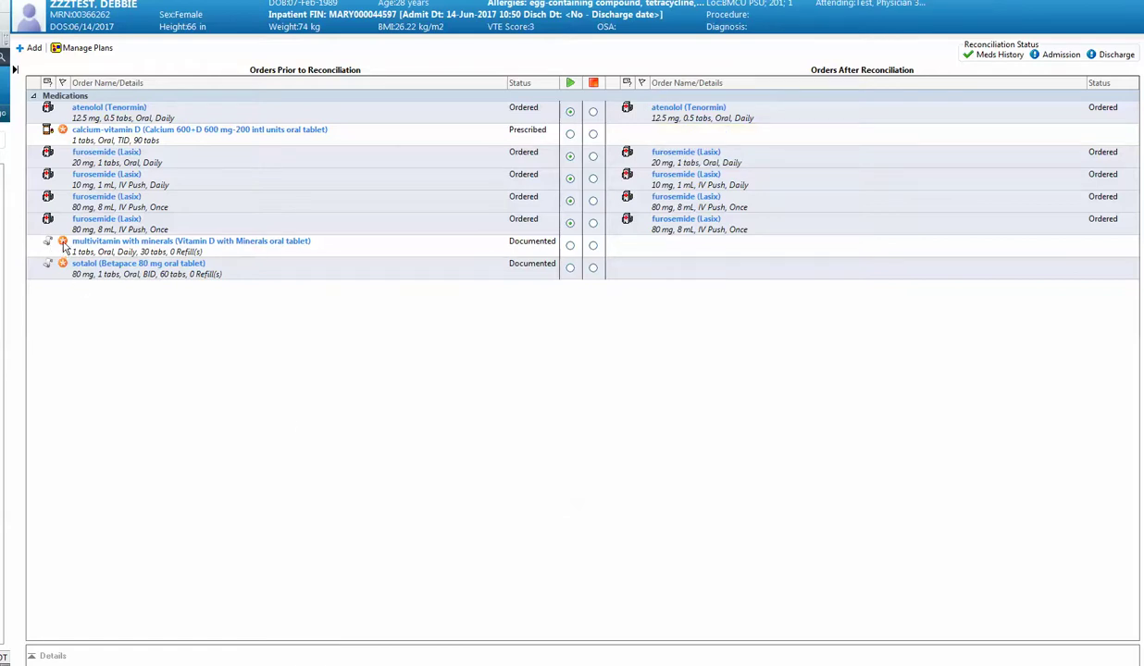
pyautogui.moveTo(62, 245)
# Step: Mark calcium-vitamin D and multivitamin to discontinue, and sotalol to continue as an inpatient order
pyautogui.click(594, 135)
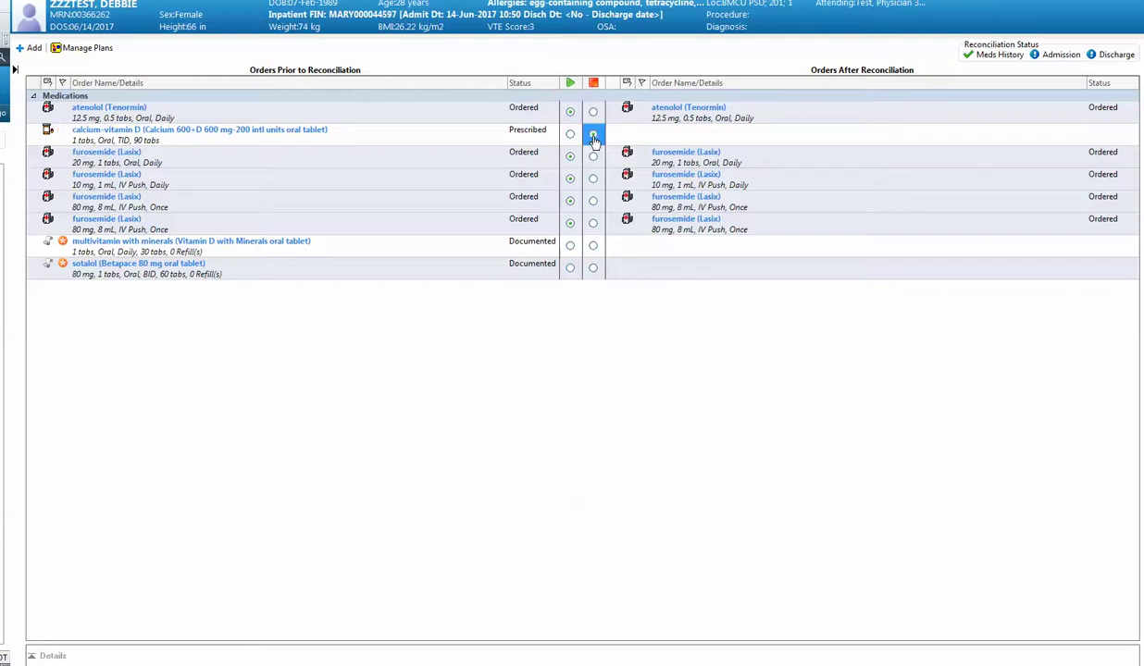
pyautogui.click(593, 245)
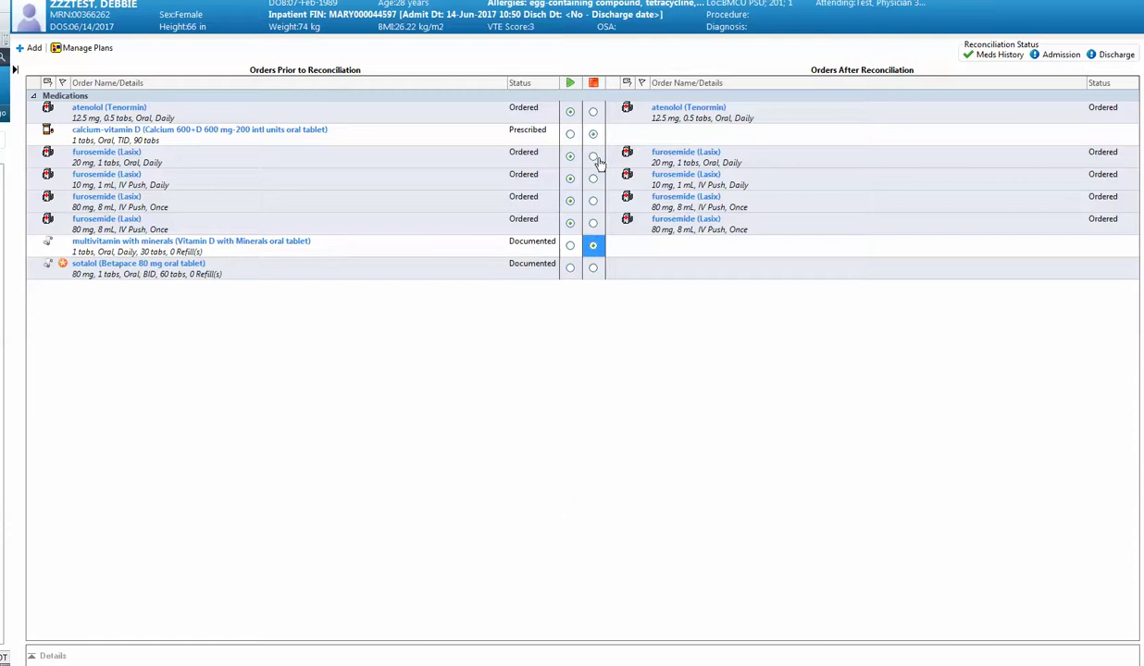
pyautogui.click(570, 269)
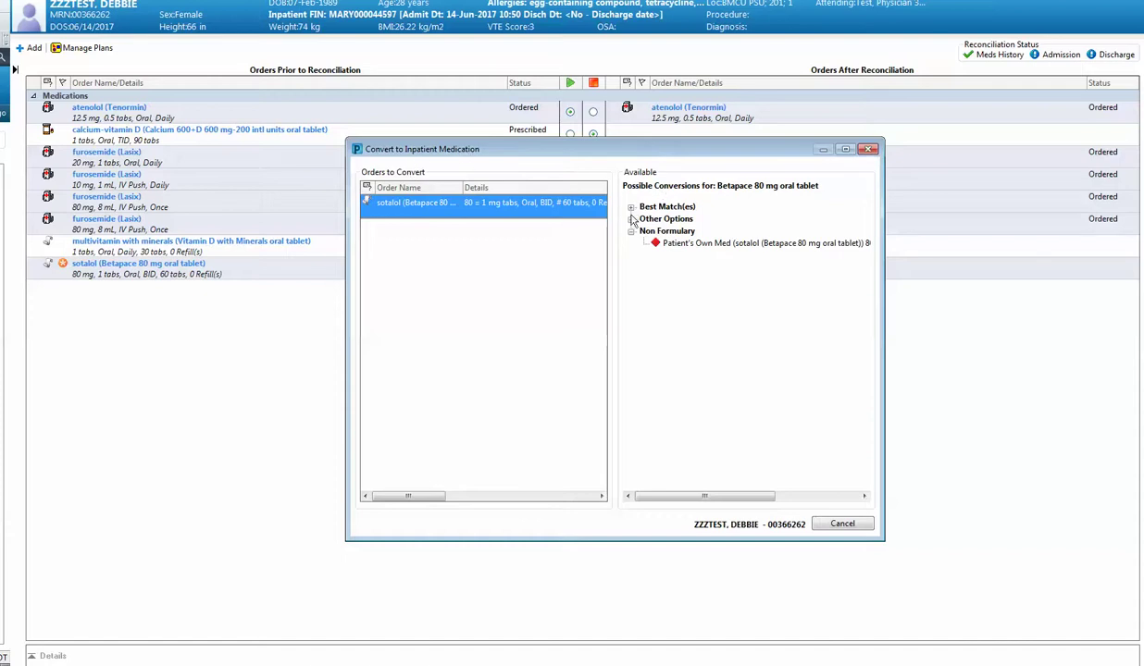
# Step: Convert sotalol to a Patient's Own Med Betapace 80 mg order, accepting the interaction notice
pyautogui.click(631, 209)
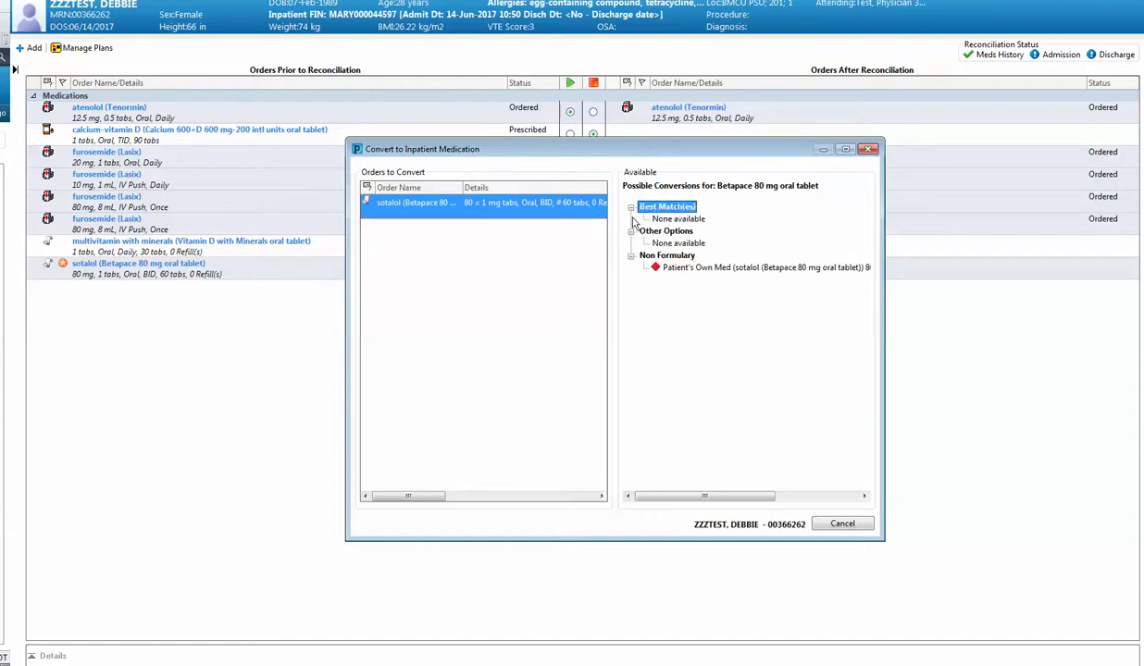
pyautogui.doubleClick(709, 268)
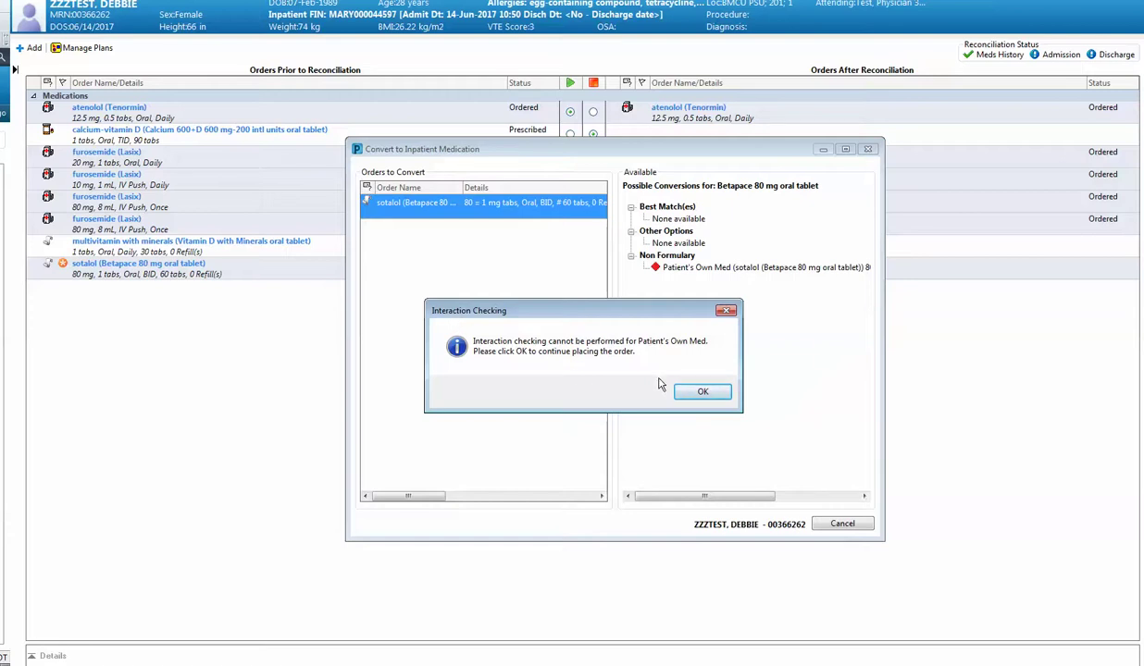
pyautogui.click(704, 393)
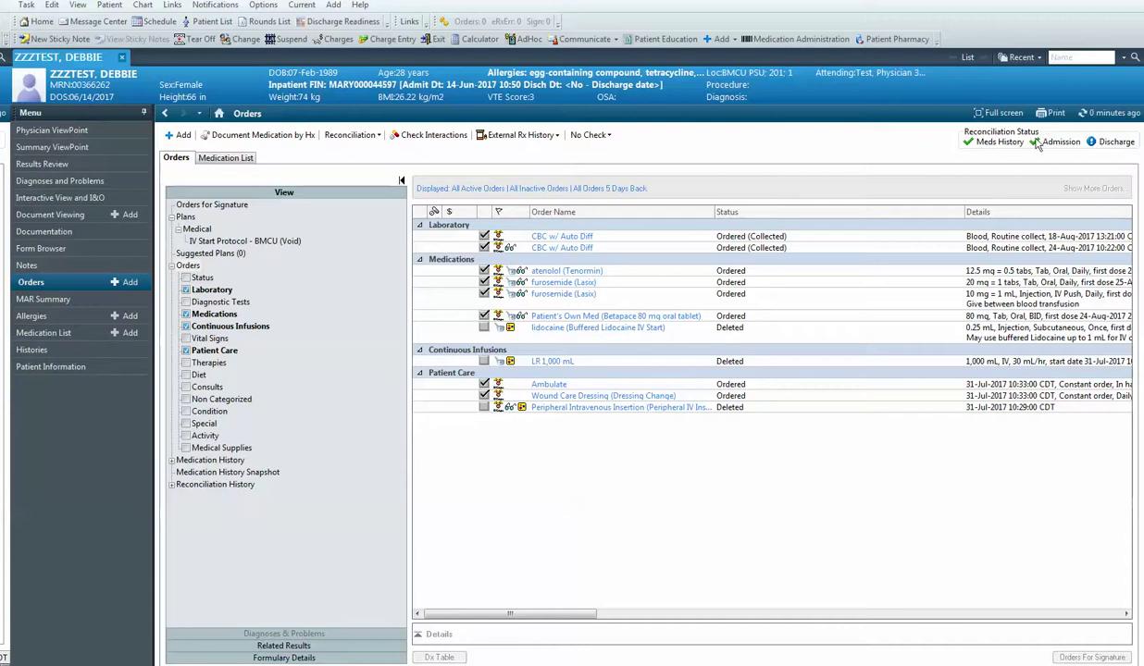
pyautogui.moveTo(1040, 147)
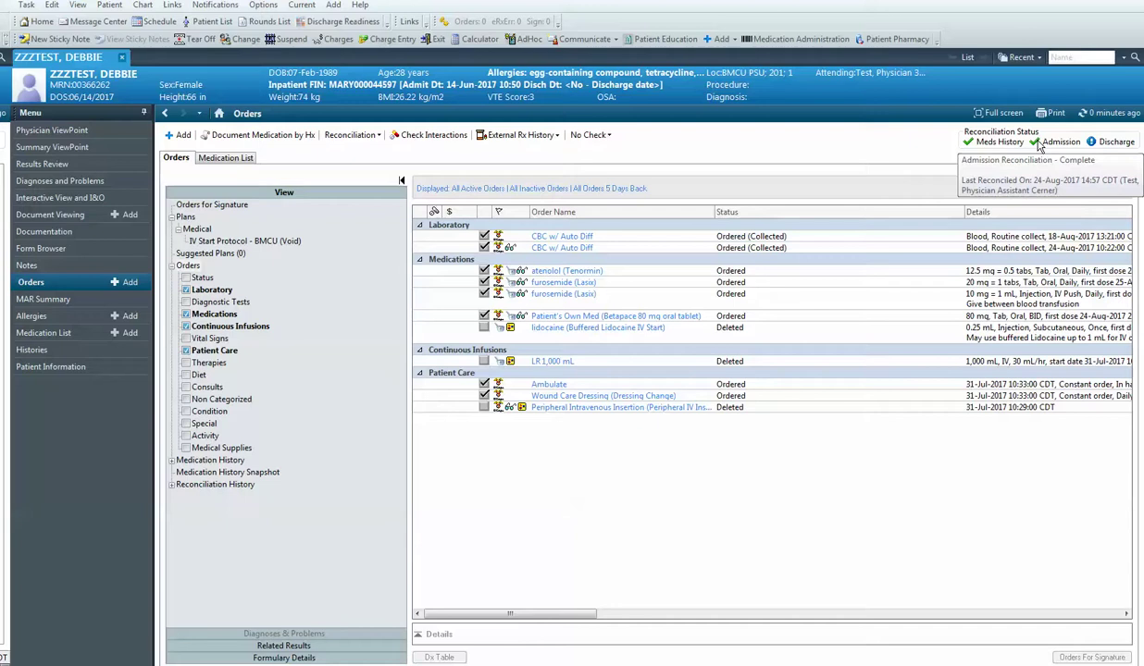